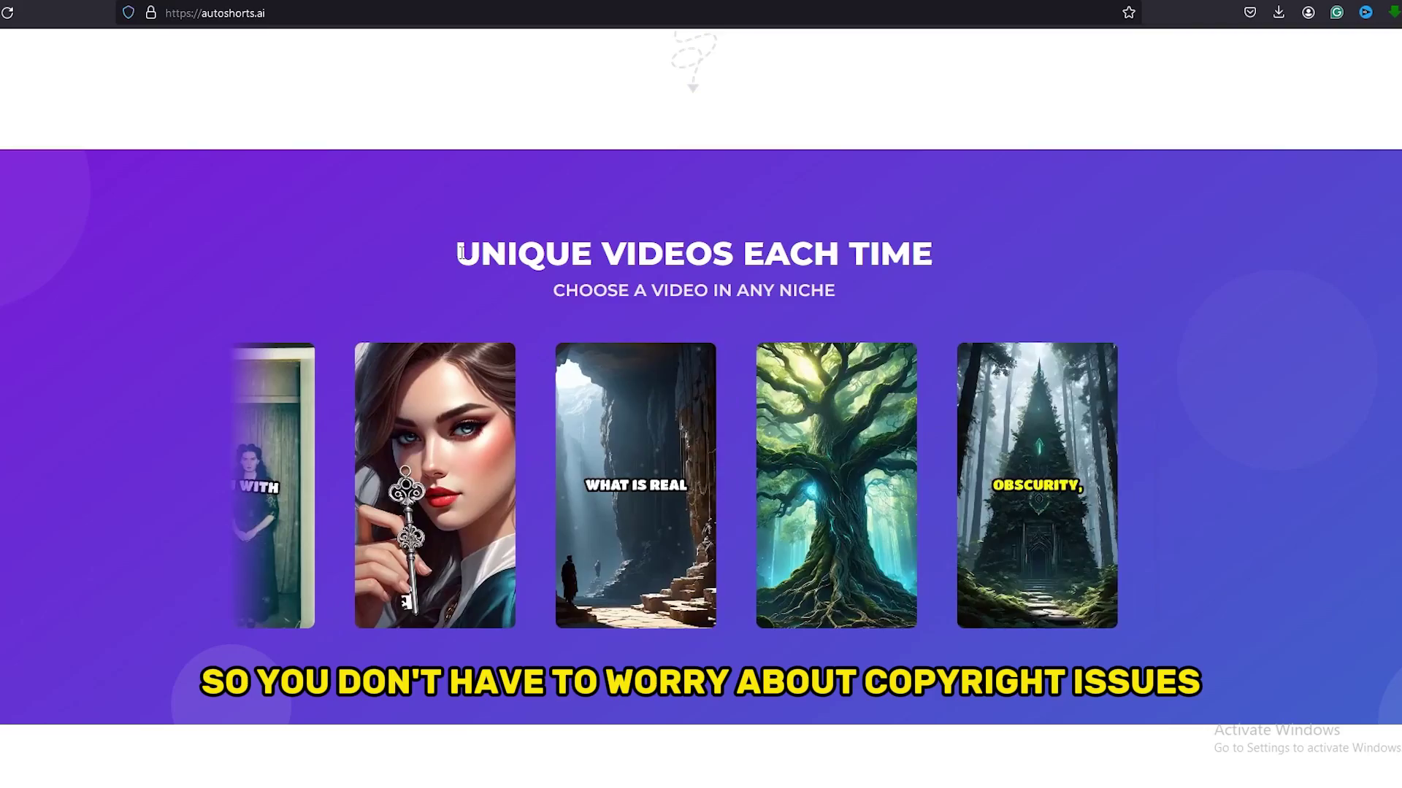
Highlight the 'UNIQUE VIDEOS EACH TIME' heading and check the Starter plan's posting frequency
drag(458, 253, 940, 273)
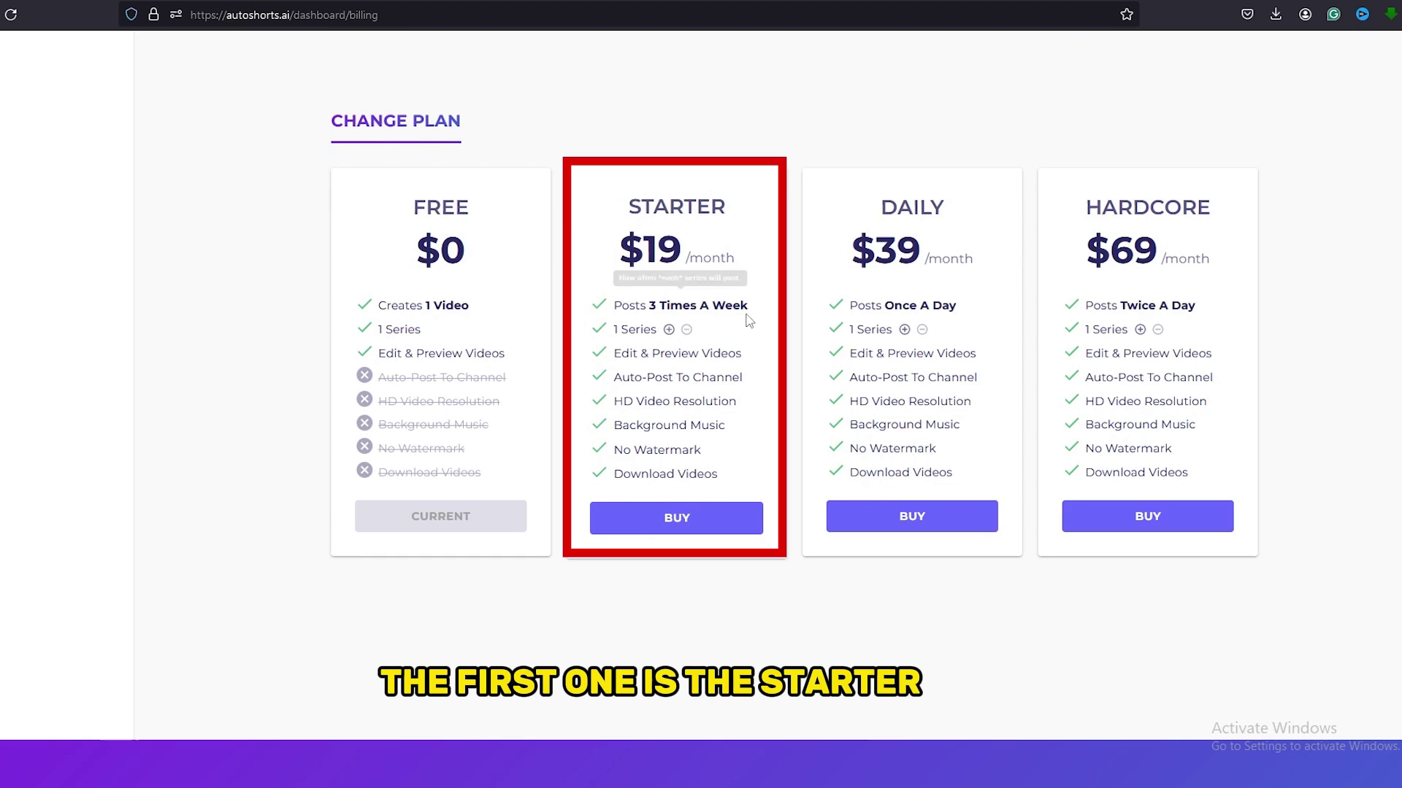
mouse_move(659, 309)
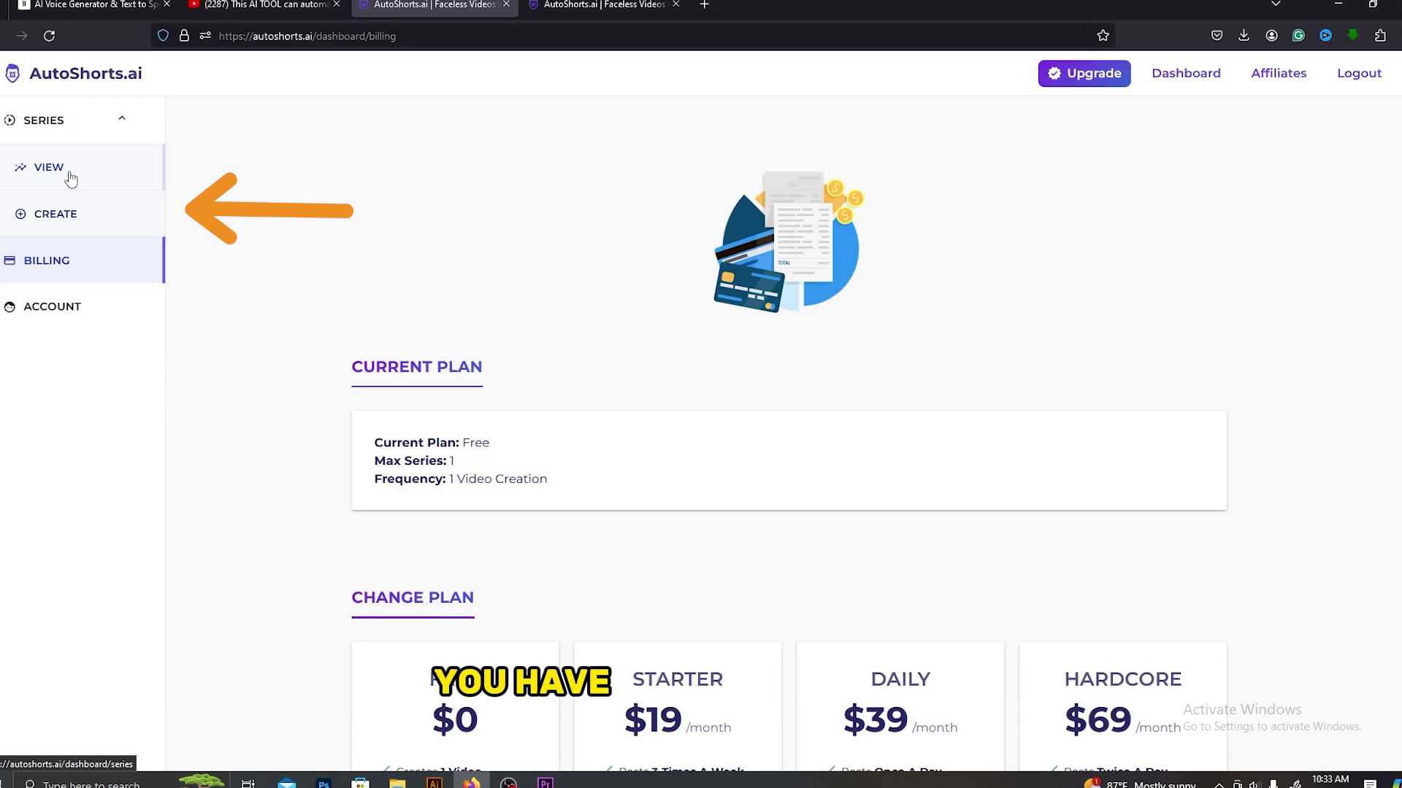
Show the list of existing series from the sidebar
click(103, 177)
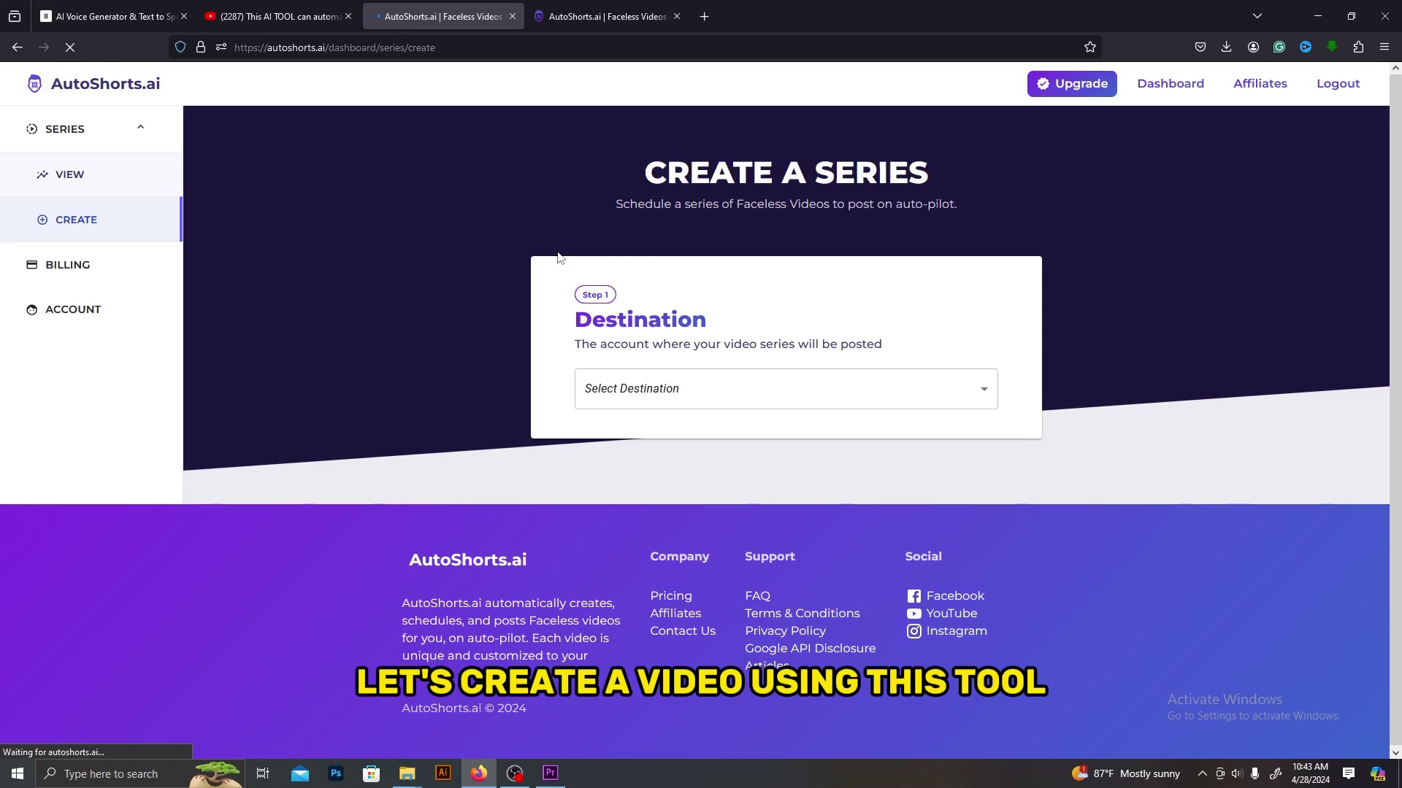
Set the series destination to Email Me Instead
click(756, 388)
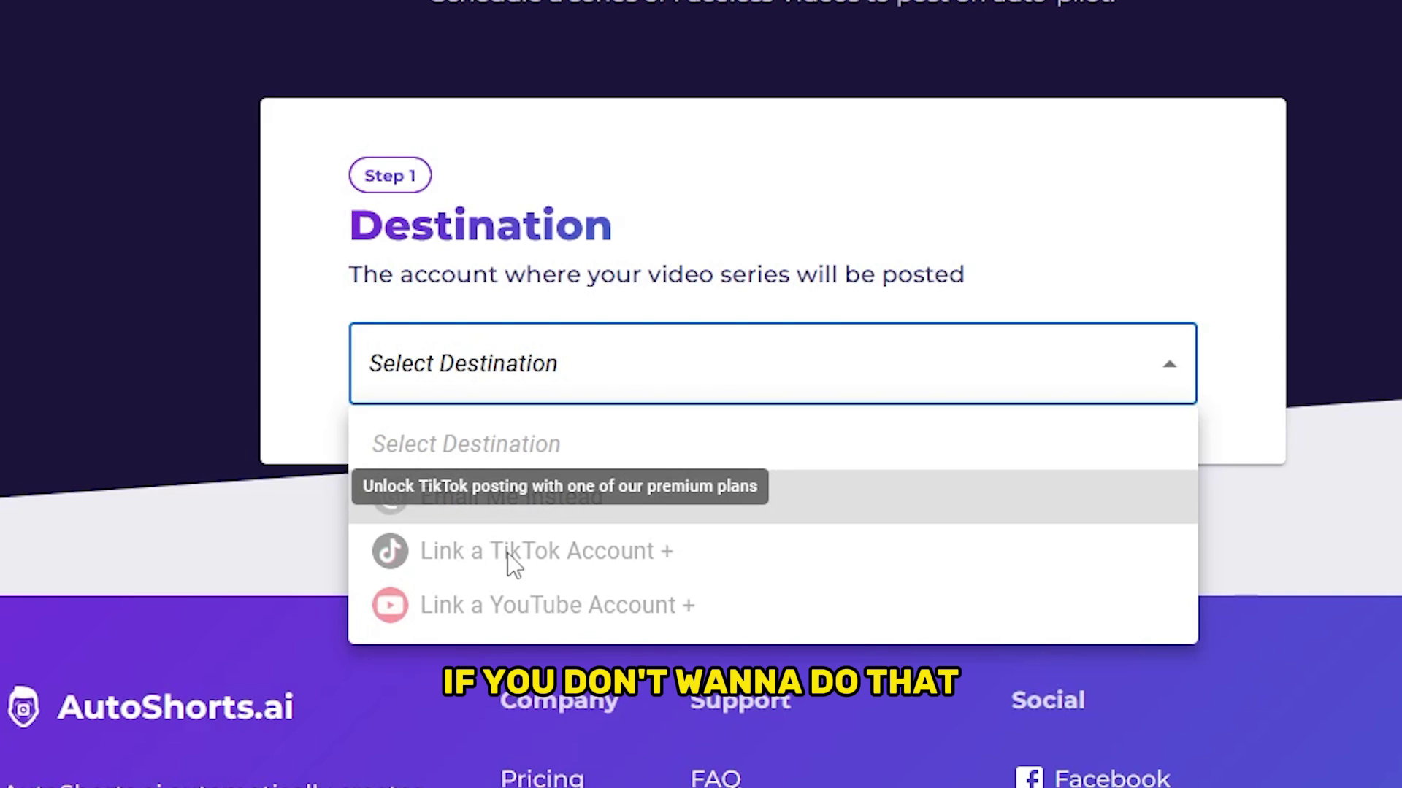
click(715, 509)
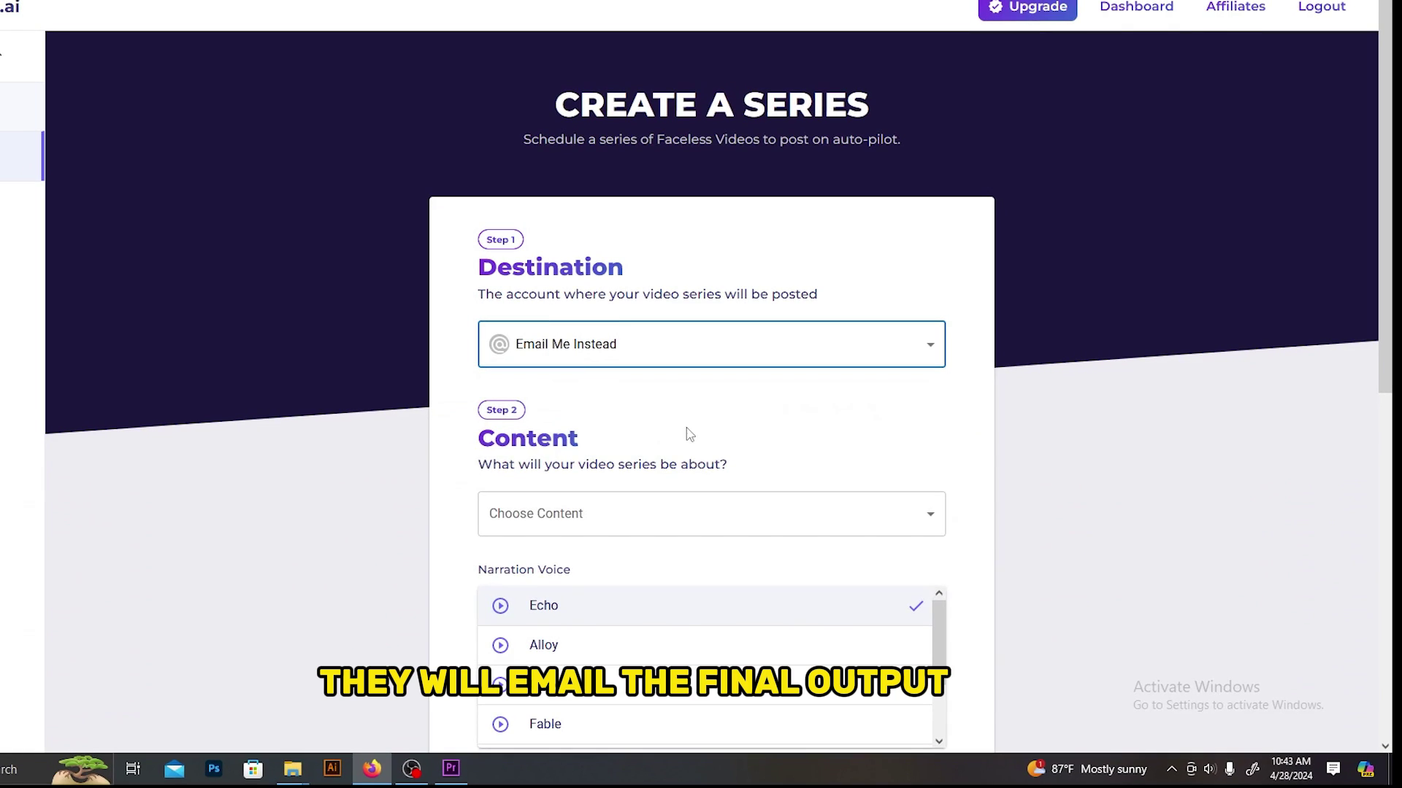
scroll(647, 363, down, 3)
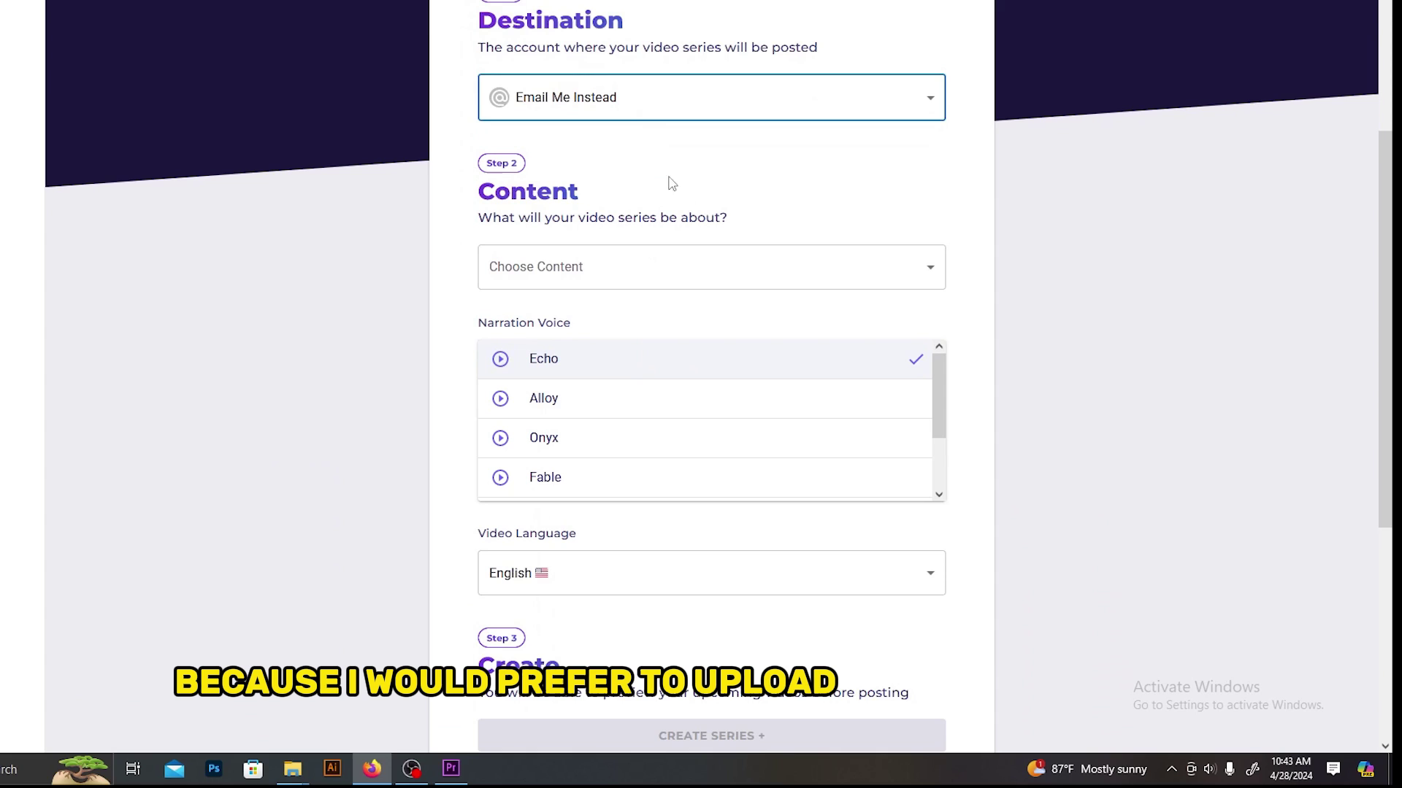
Choose Scary Stories as the topic and preview the Echo, Alloy and Onyx voices
click(888, 265)
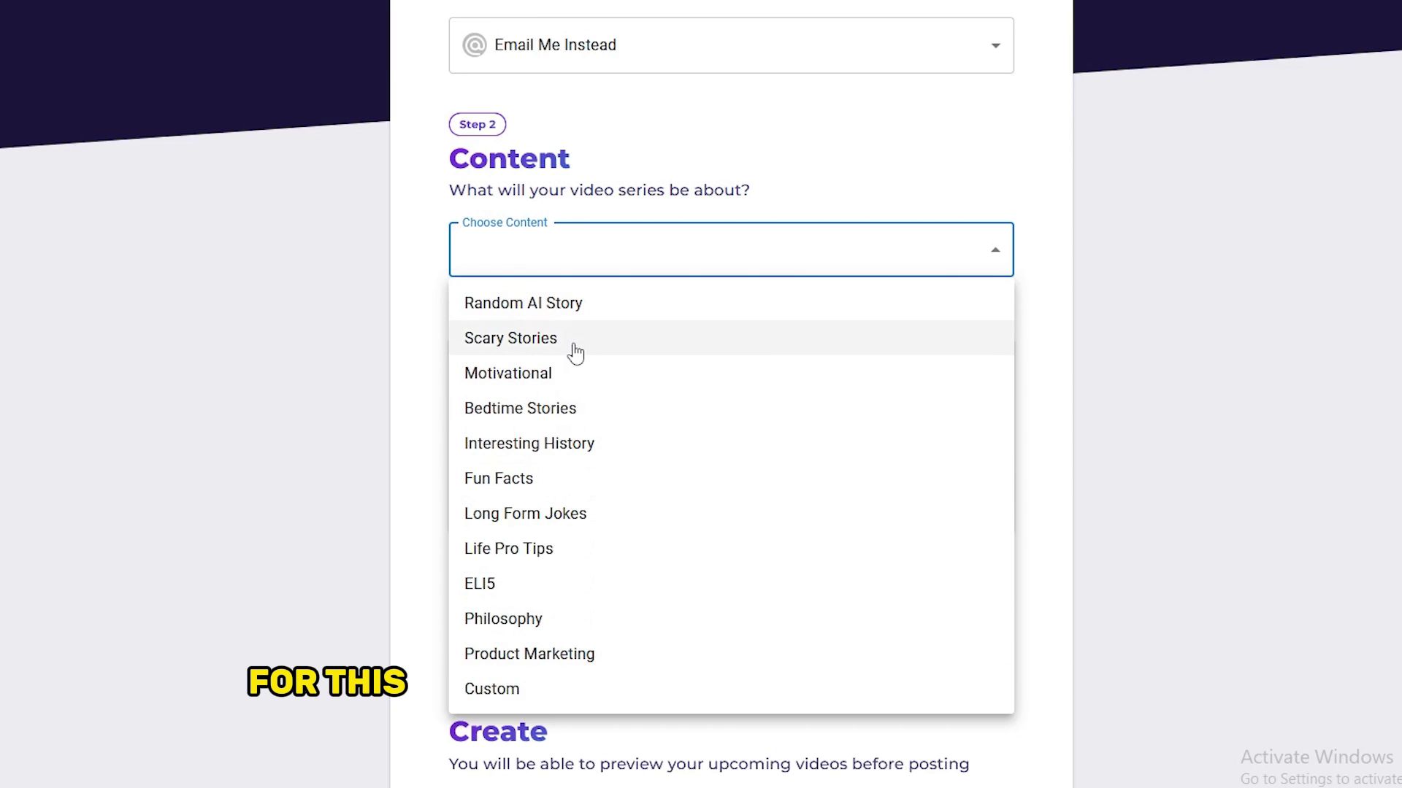
click(575, 353)
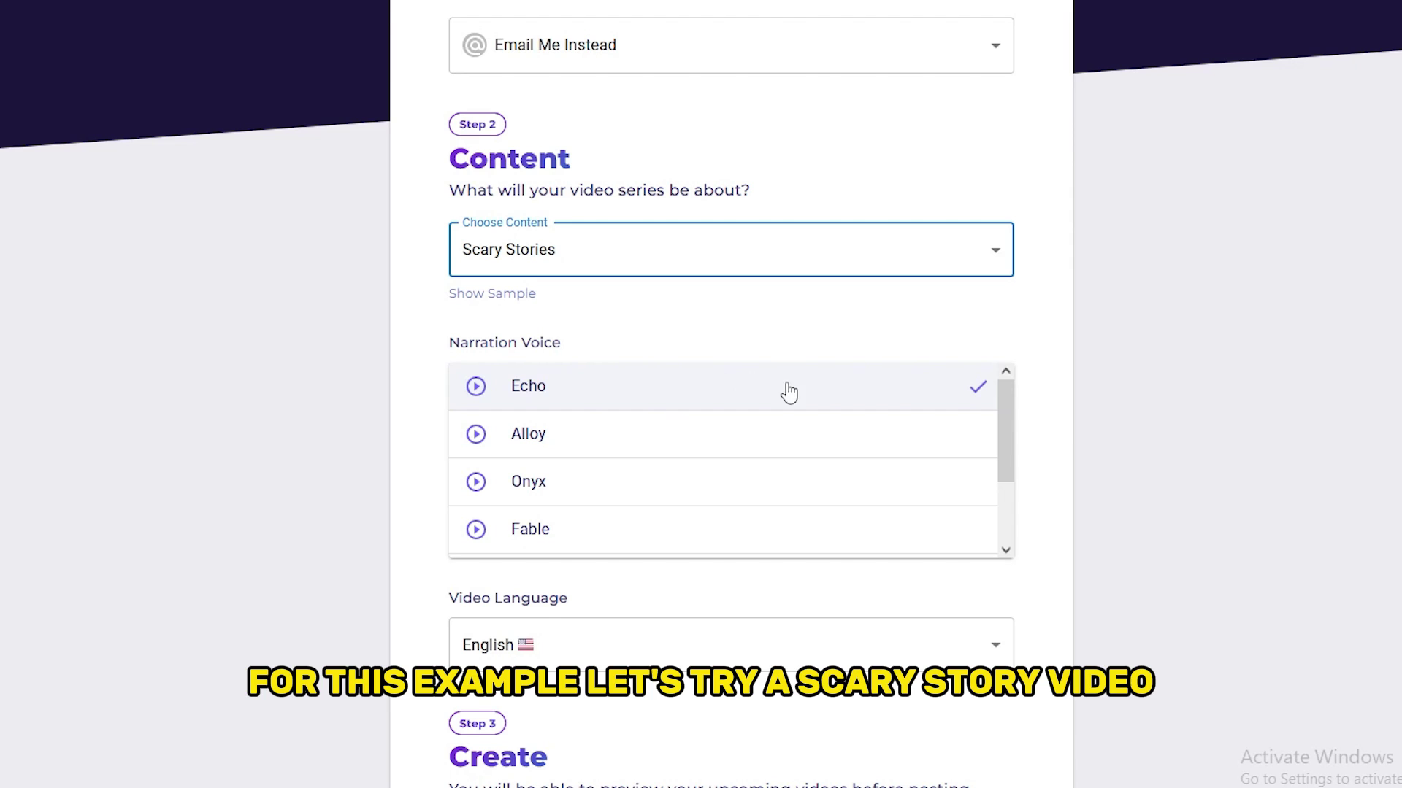
click(478, 400)
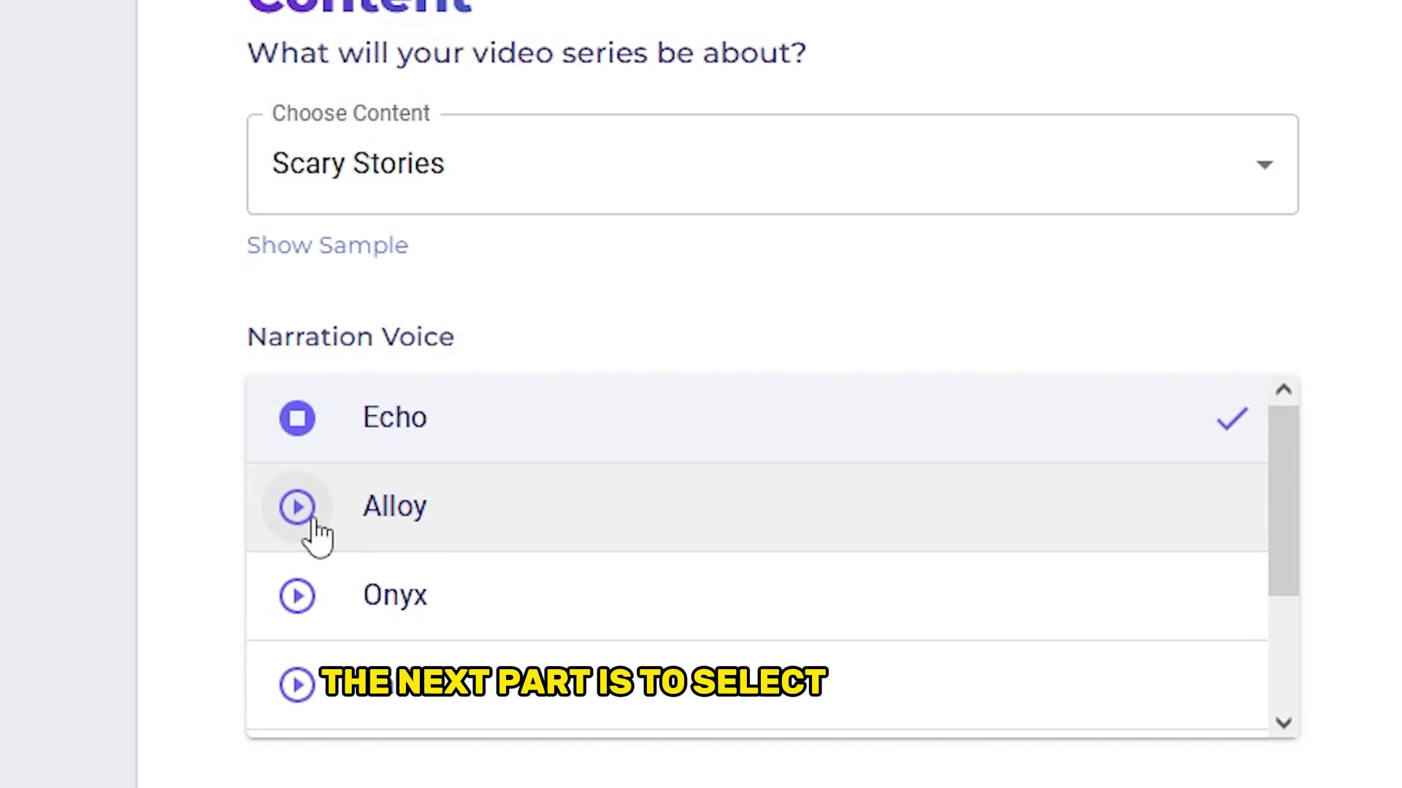
click(304, 433)
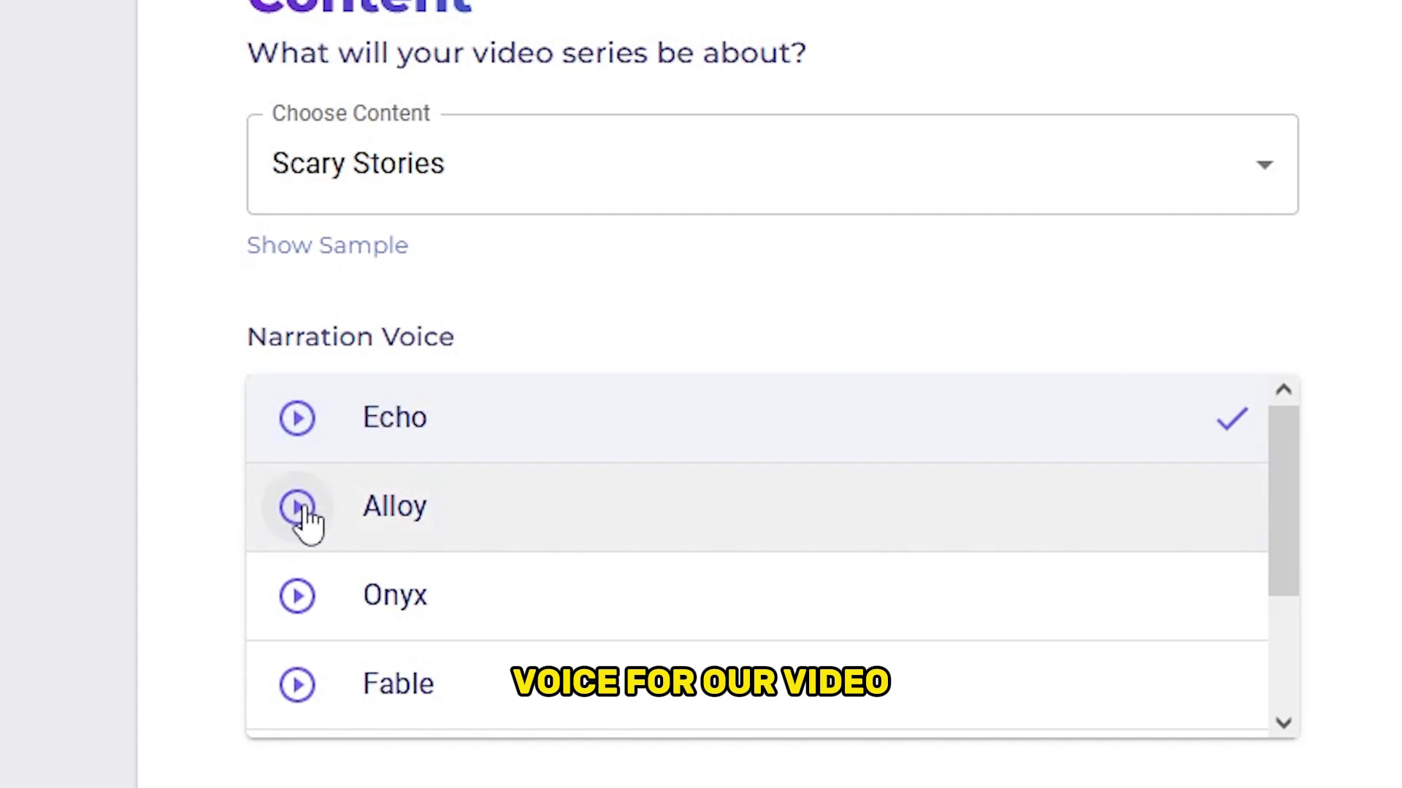
click(305, 518)
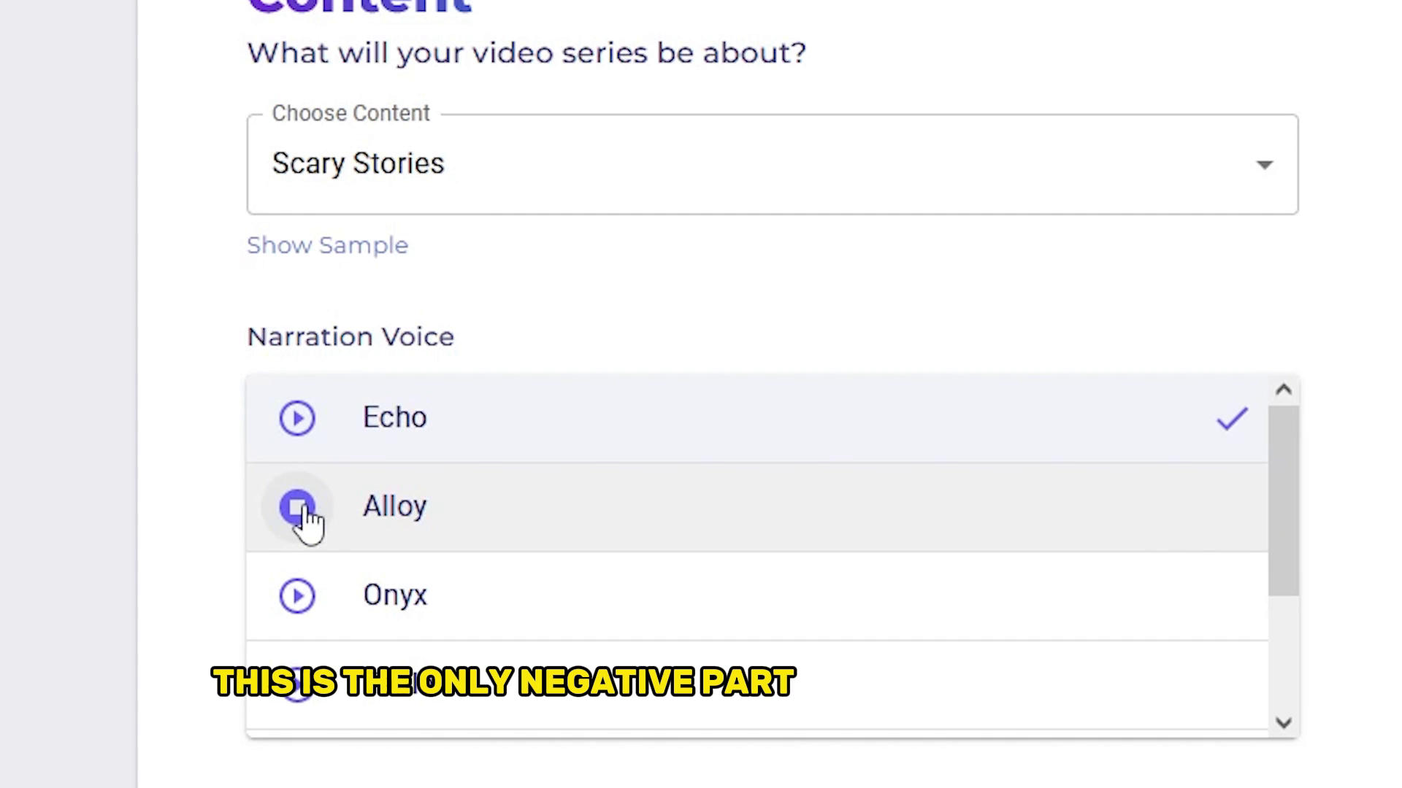
click(307, 600)
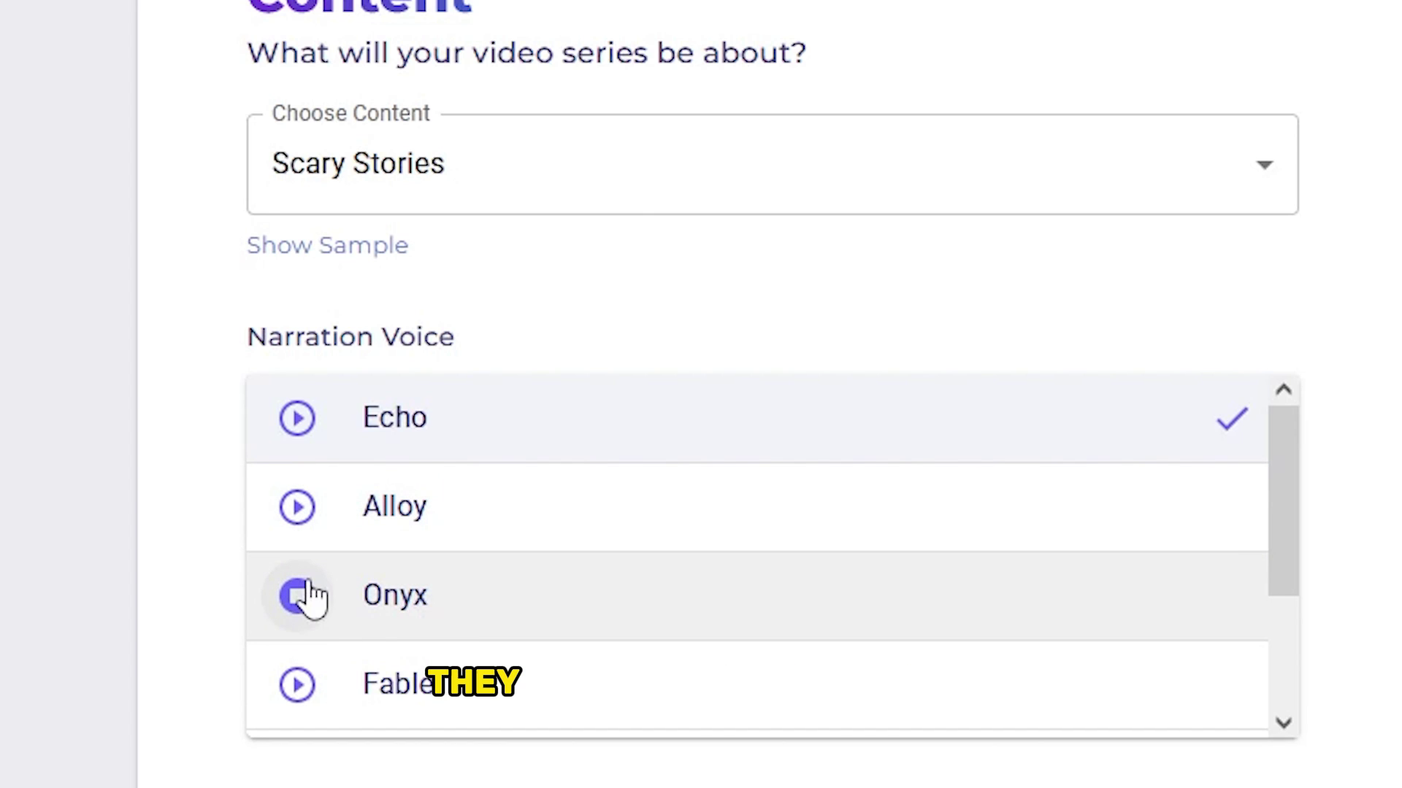
click(306, 597)
Preview the Fable, Nova and Shimmer voices, then select Onyx as the narrator
click(297, 681)
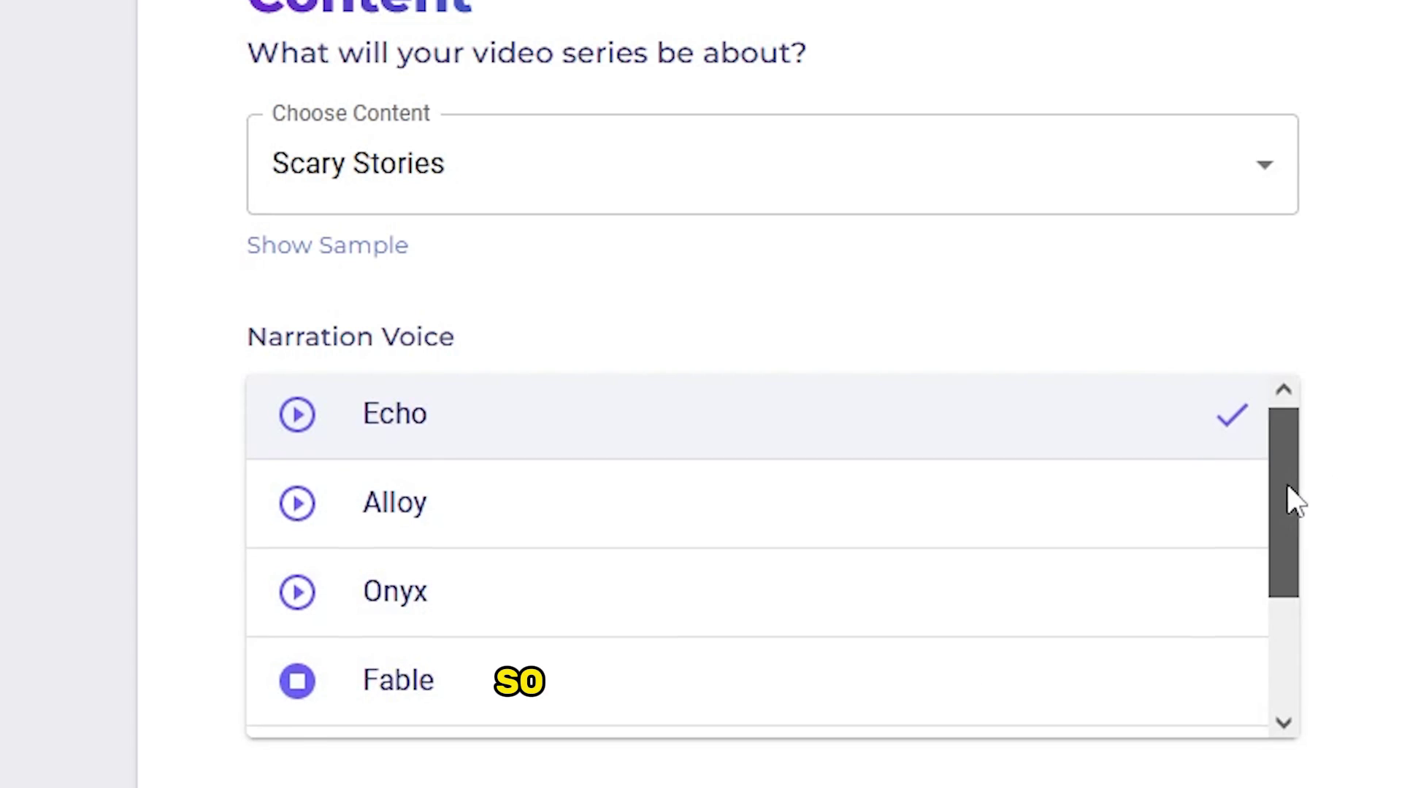
scroll(1292, 500, down, 2)
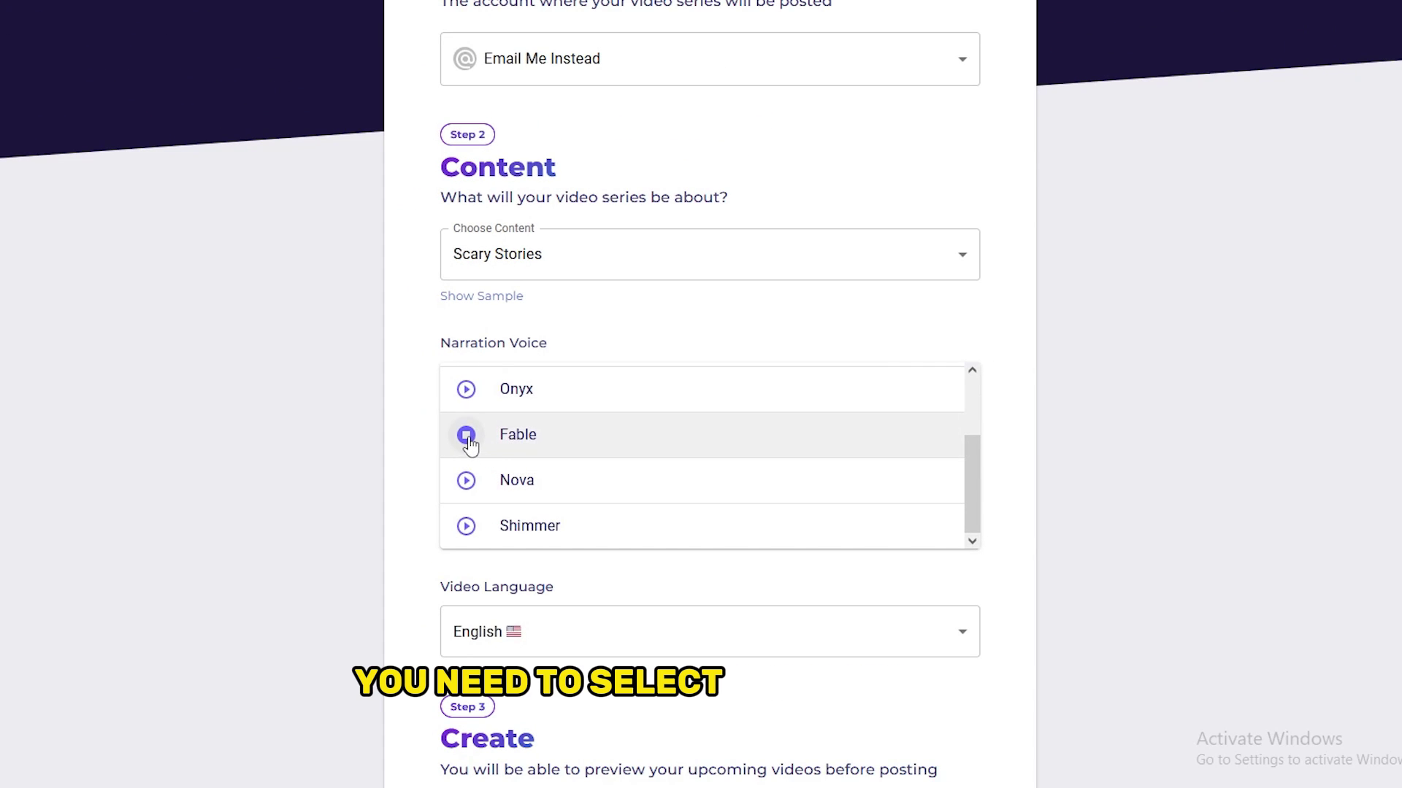
click(468, 481)
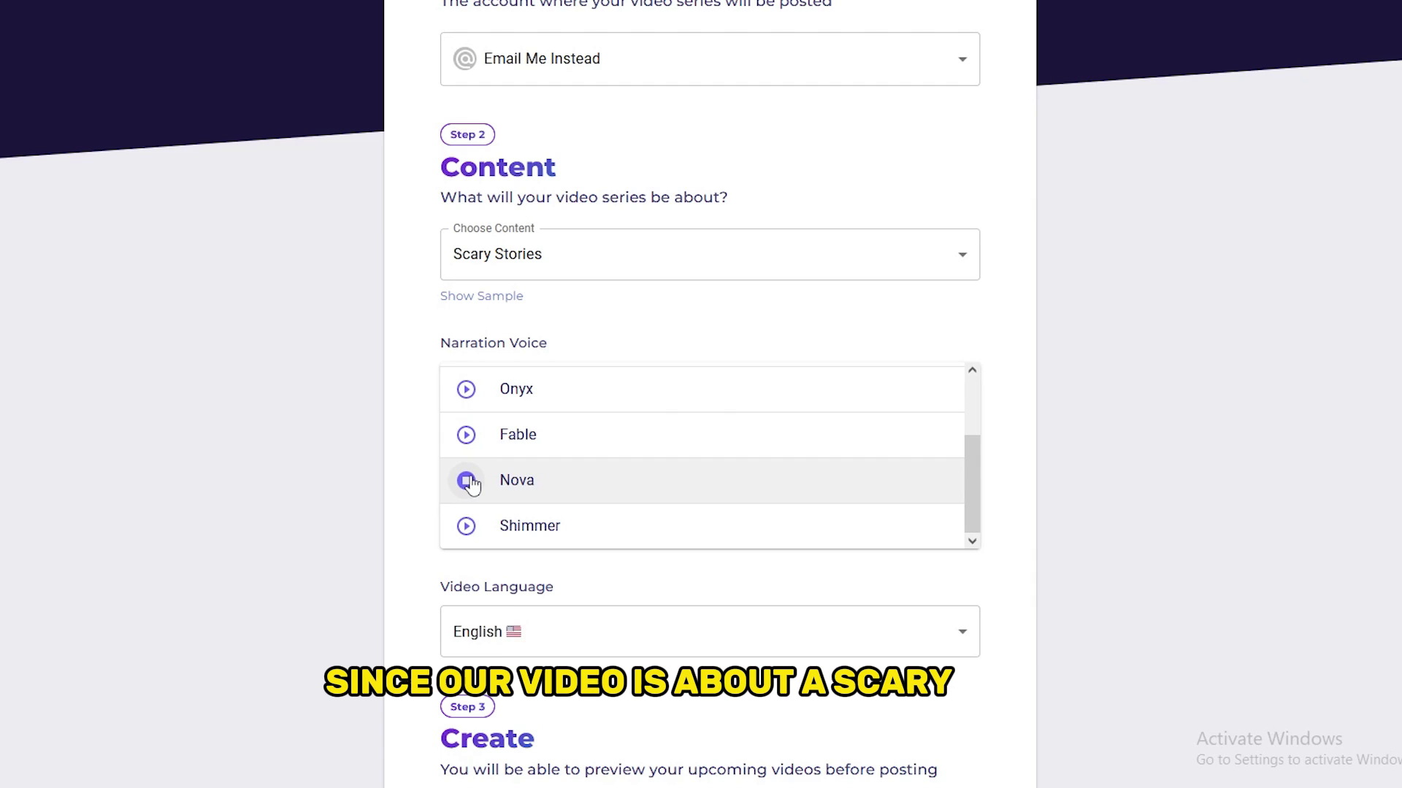
click(467, 528)
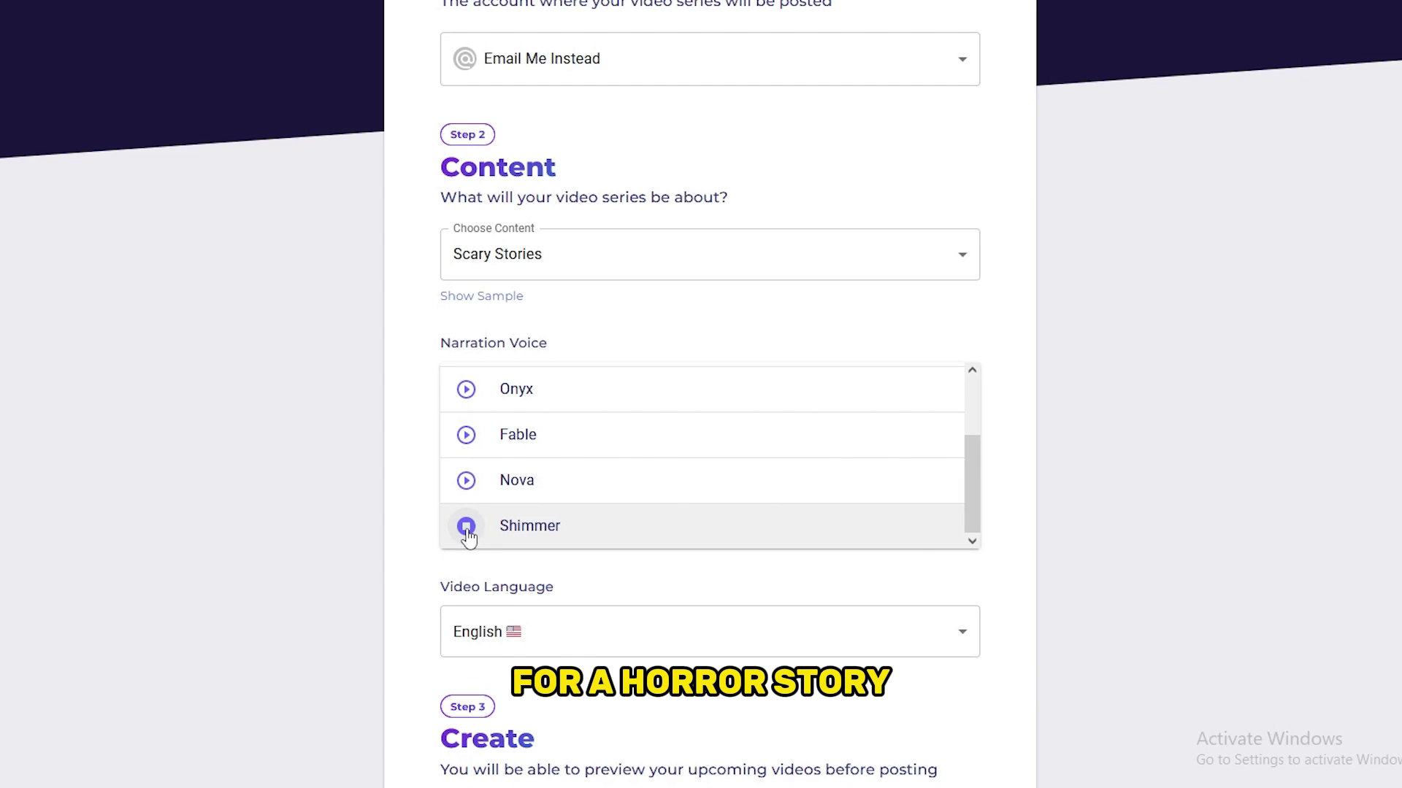
scroll(464, 490, up, 2)
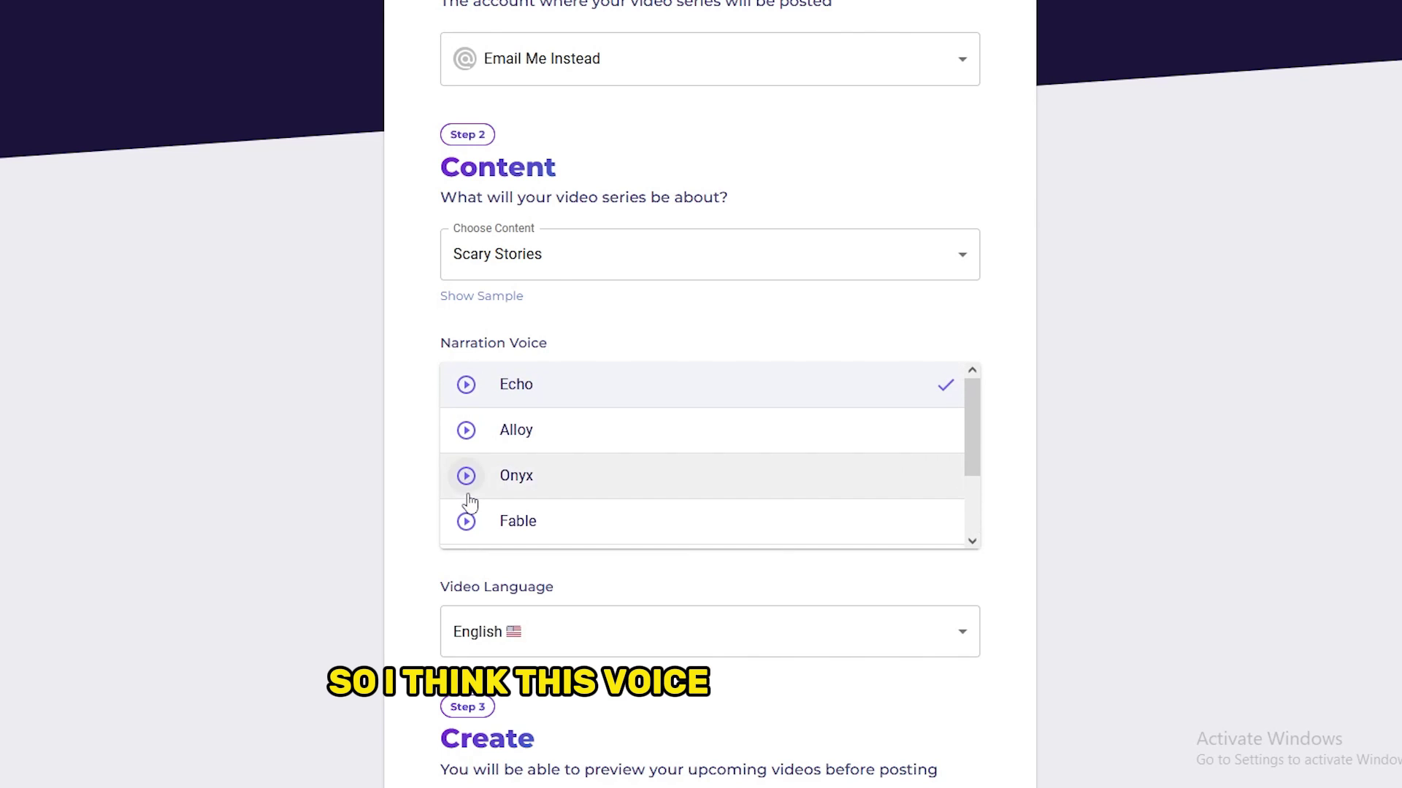
click(466, 483)
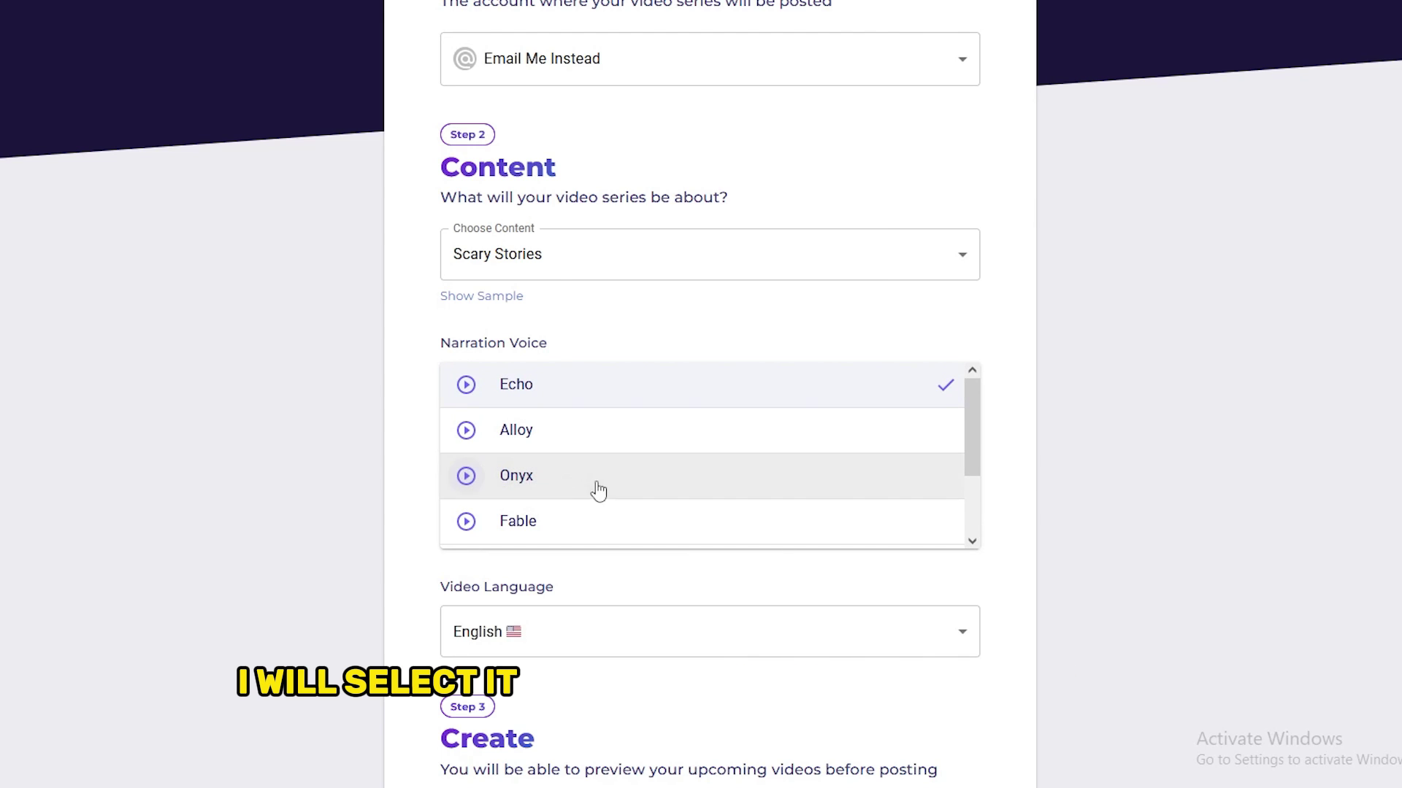
click(566, 488)
scroll(589, 486, down, 2)
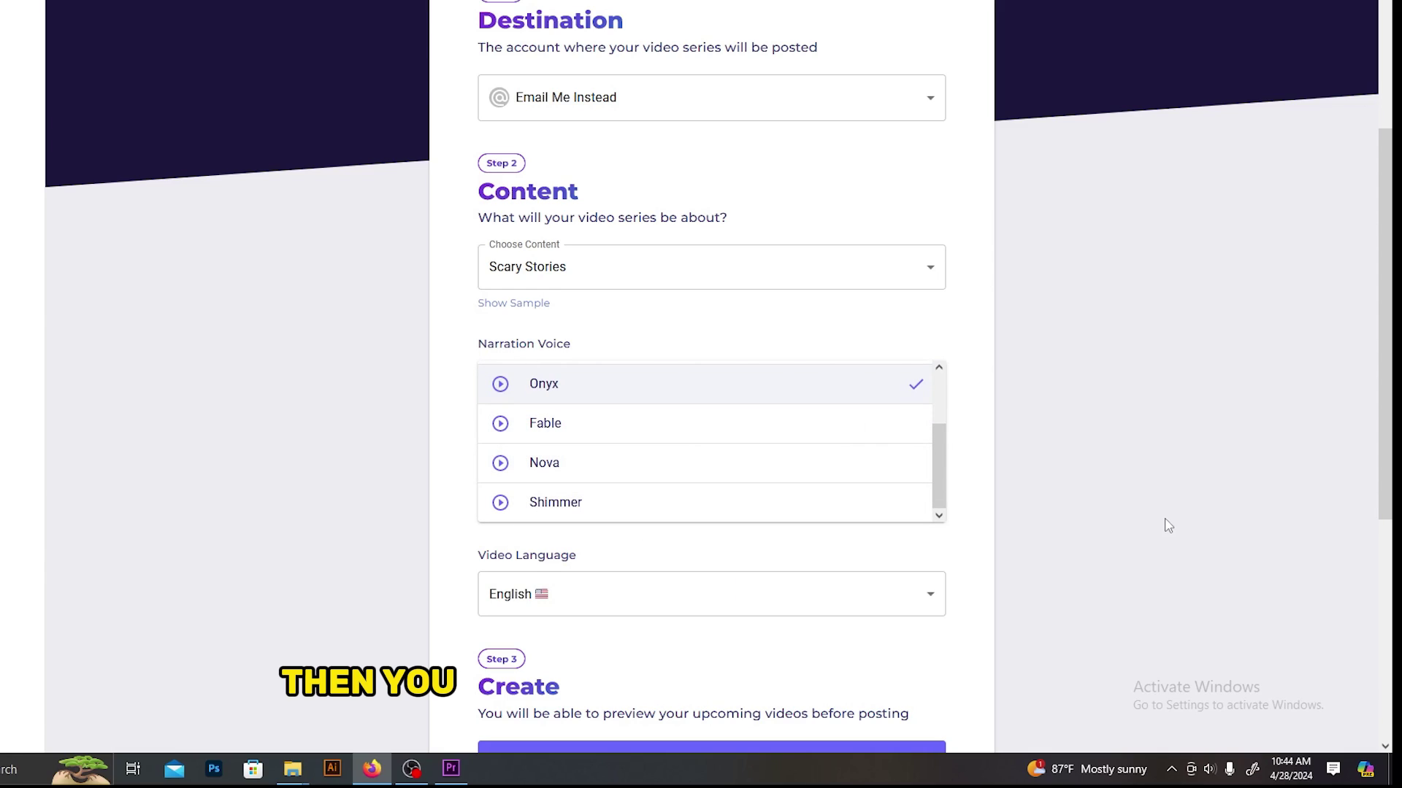
Keep English as the video language and create the Scary Stories series
click(925, 592)
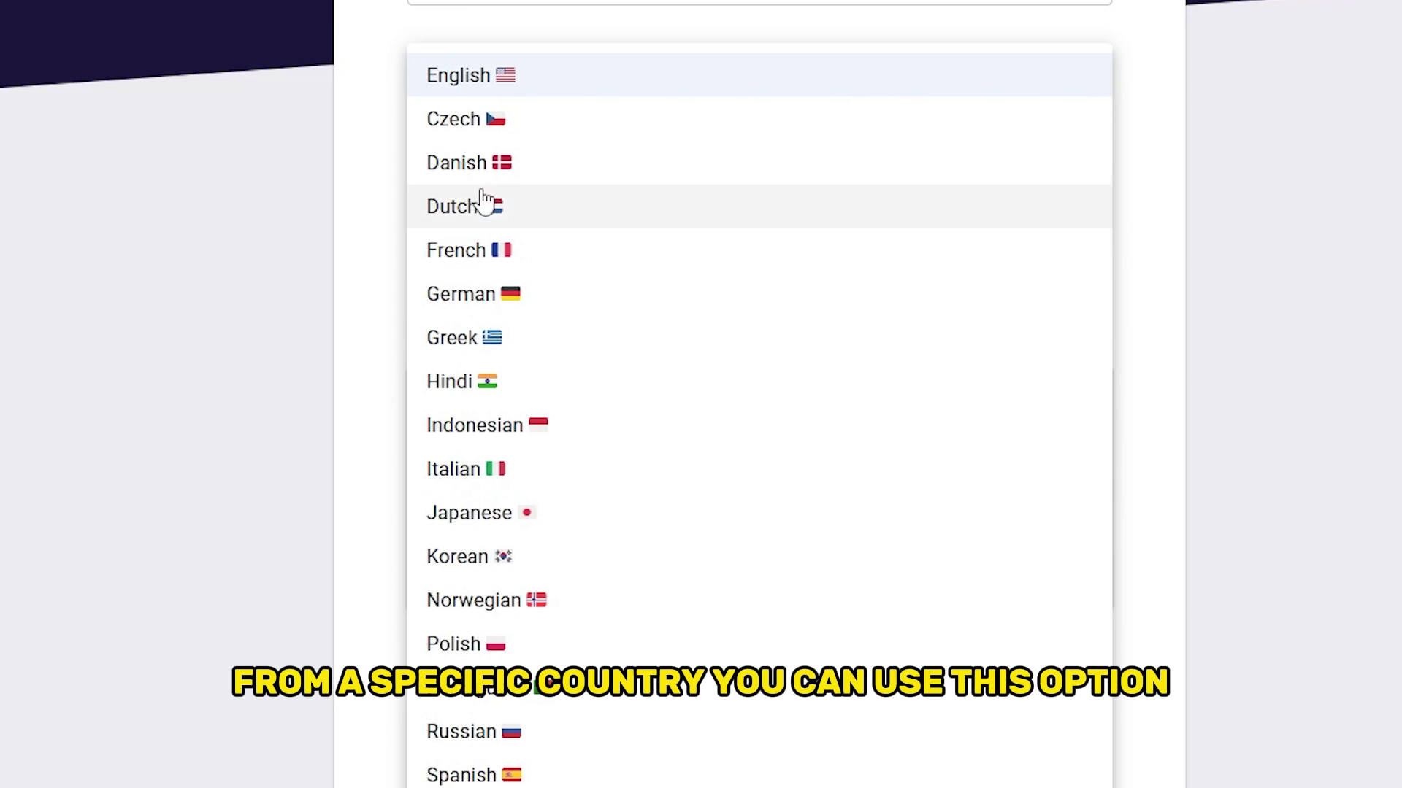
click(1229, 438)
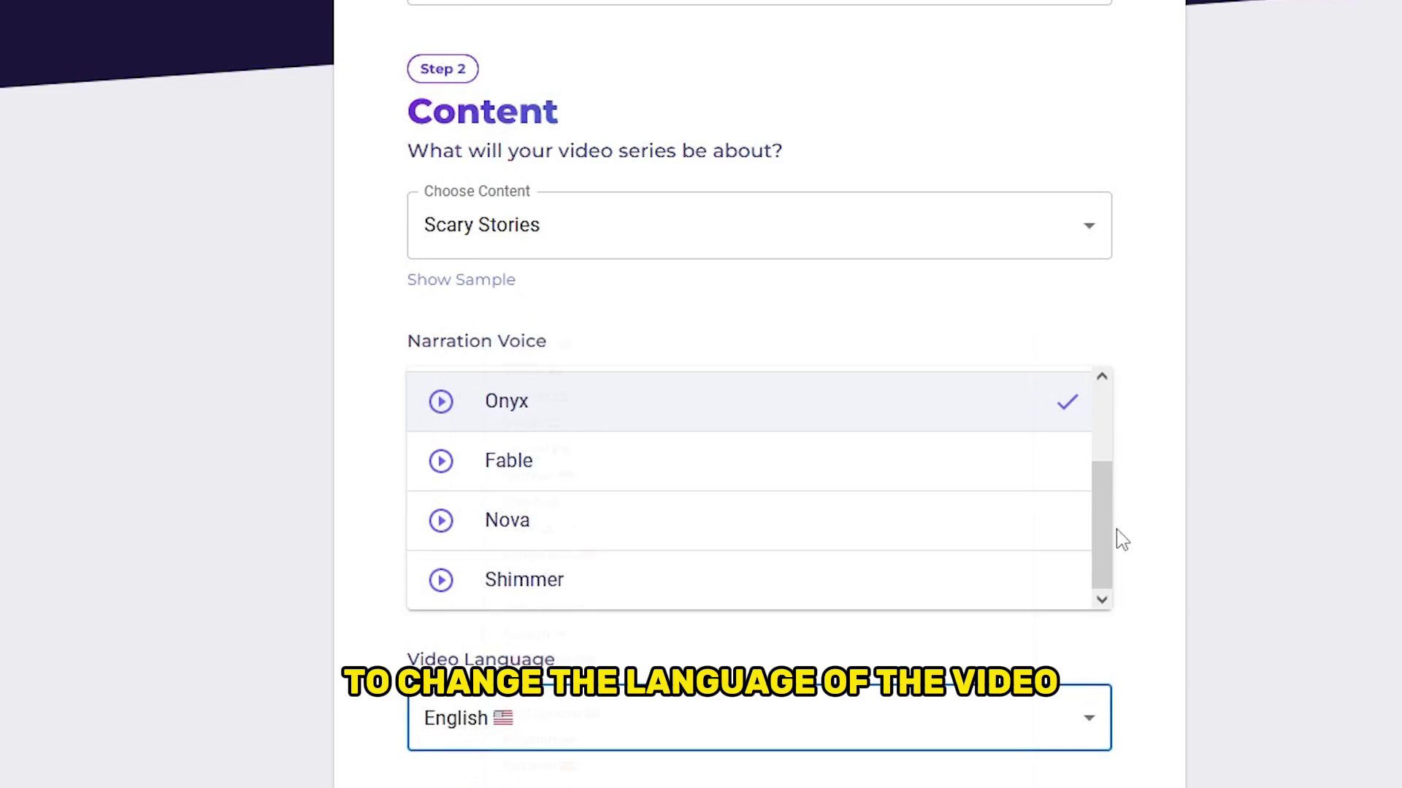
scroll(1011, 597, down, 3)
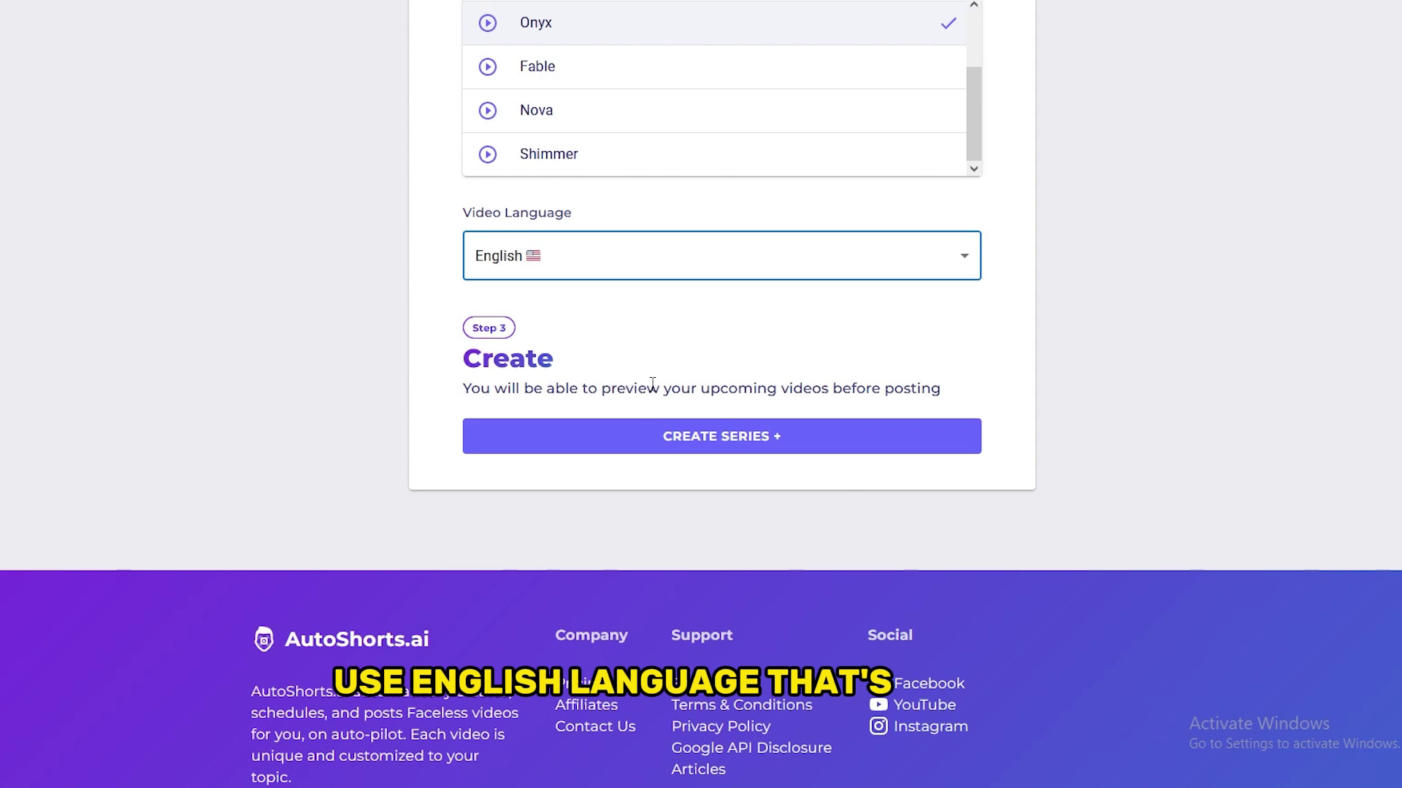
scroll(763, 460, up, 3)
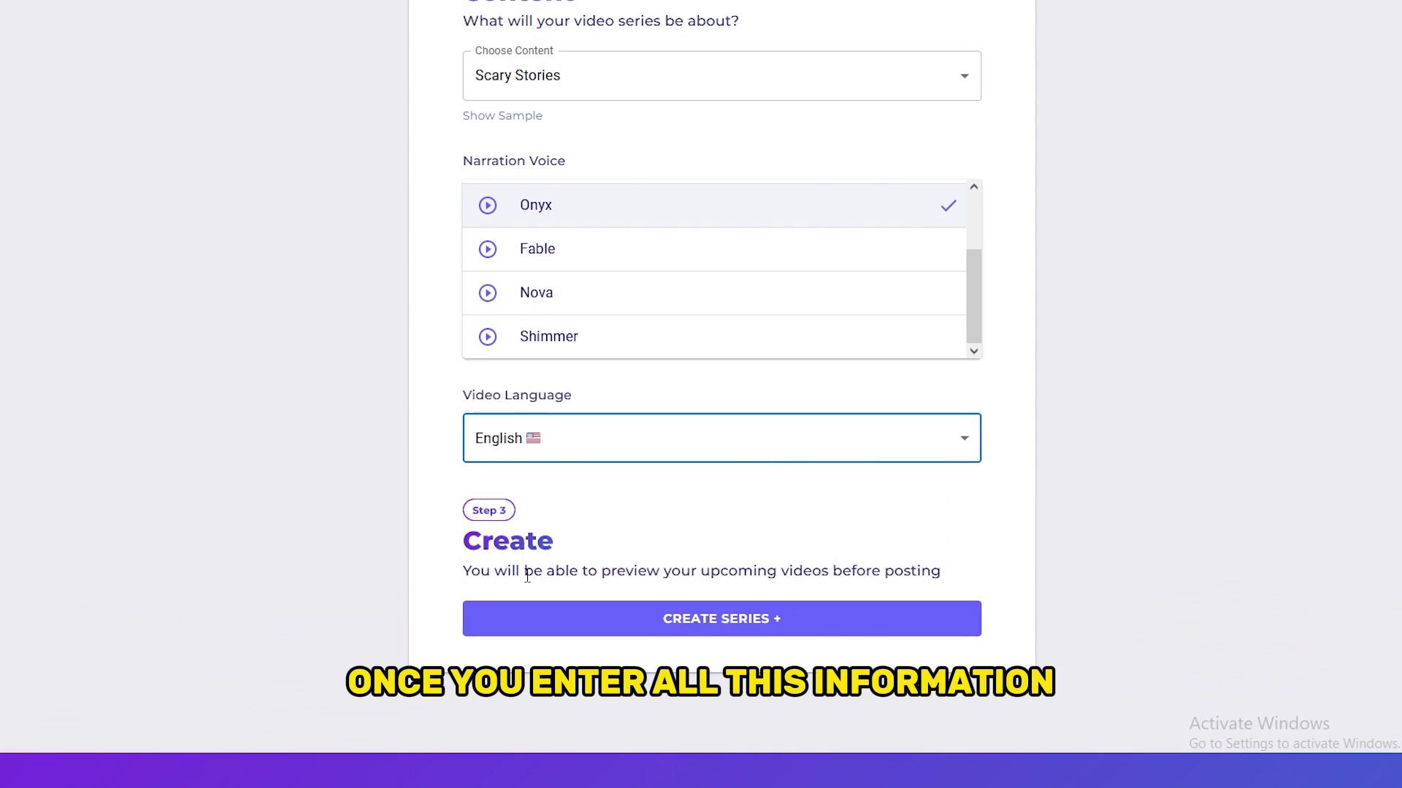
click(759, 619)
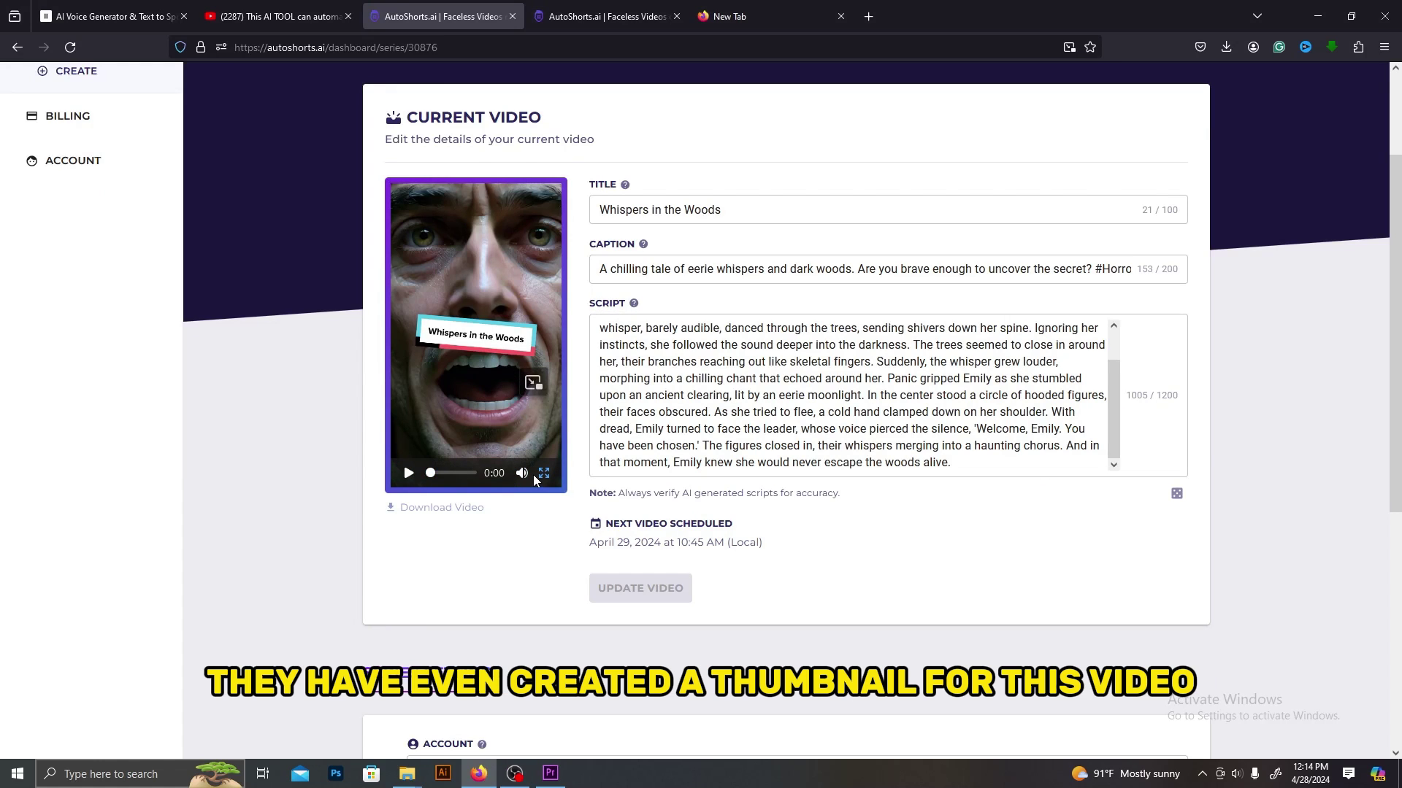
Play the generated 'Whispers in the Woods' video full screen
double_click(510, 343)
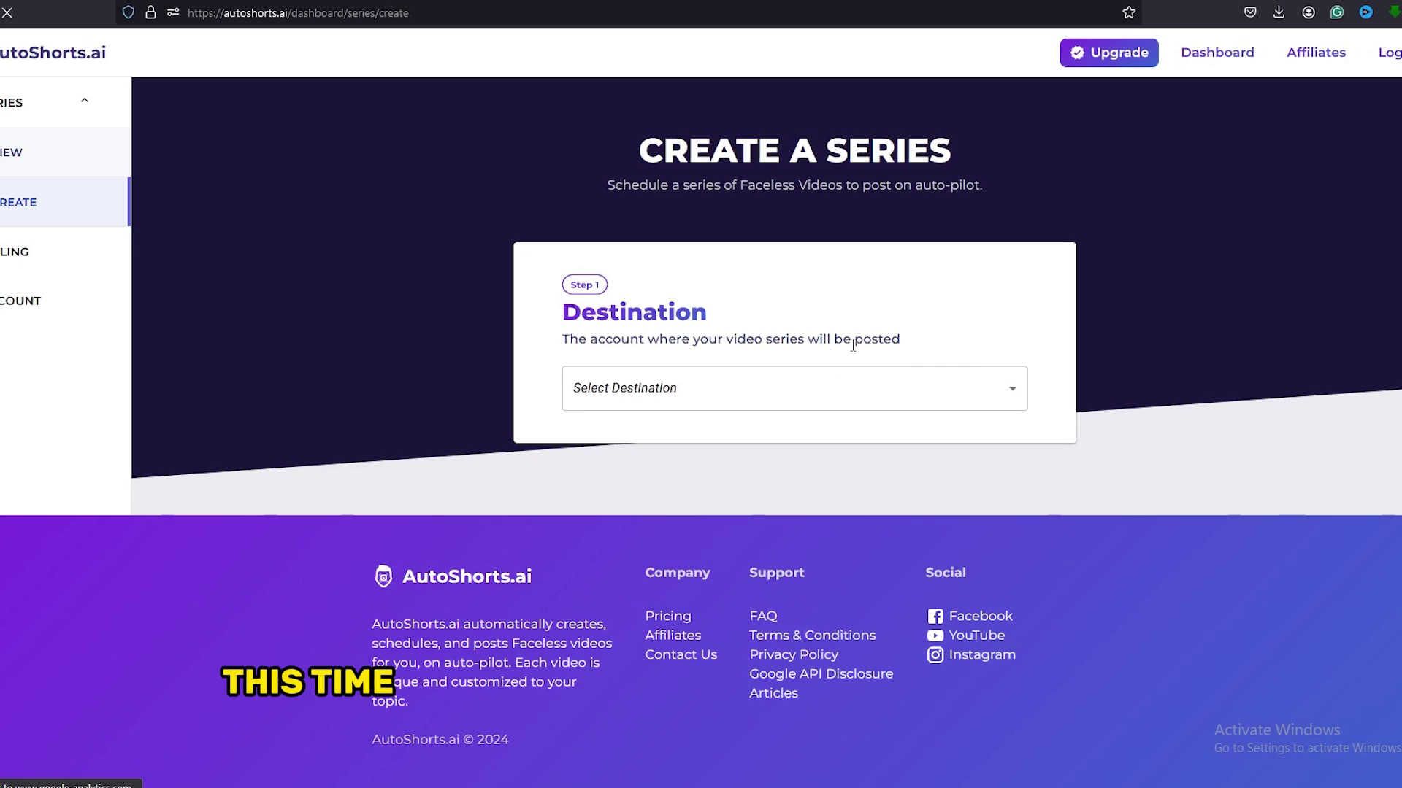
Set destination to Email Me Instead and topic to Motivational, previewing the Echo voice
click(1008, 387)
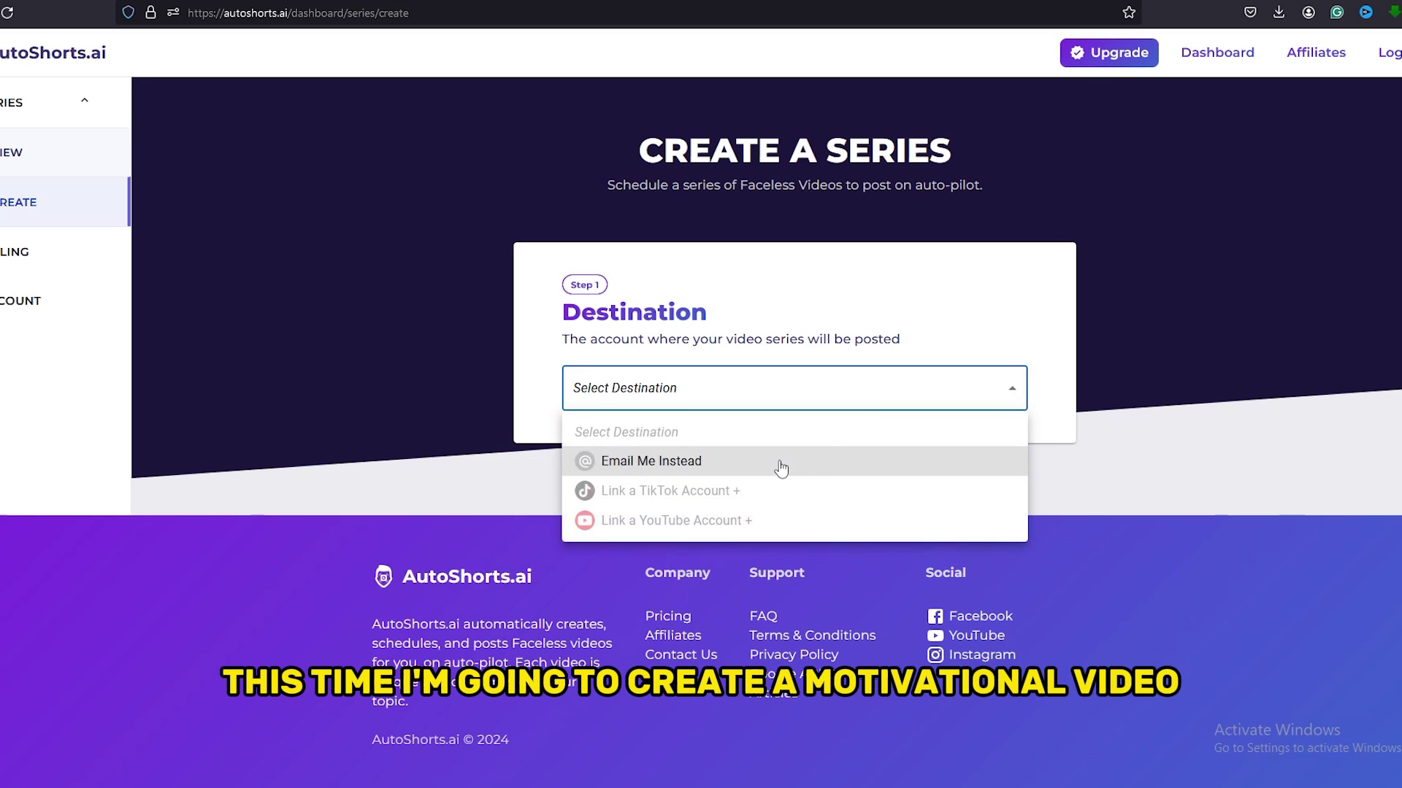
click(781, 468)
scroll(1132, 413, down, 4)
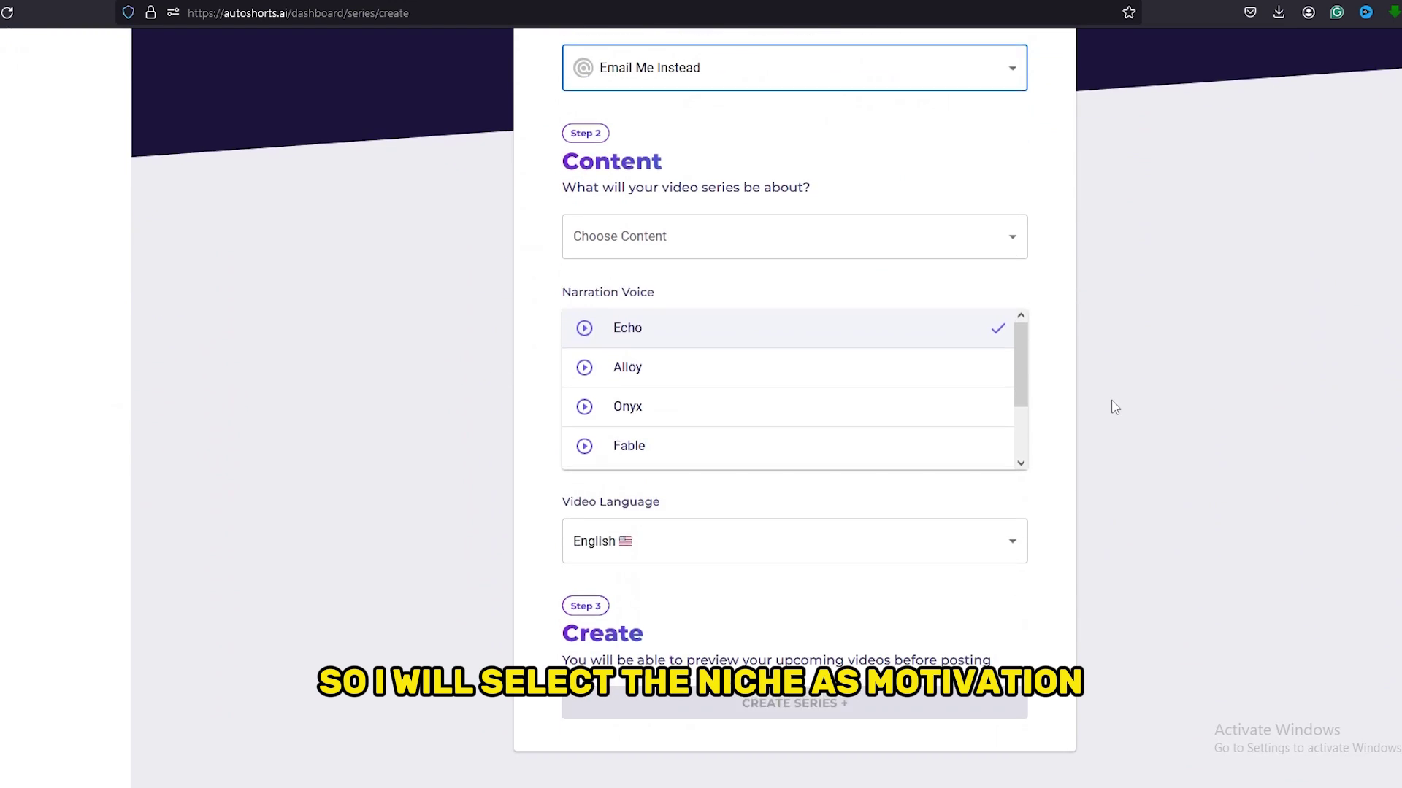
click(1015, 247)
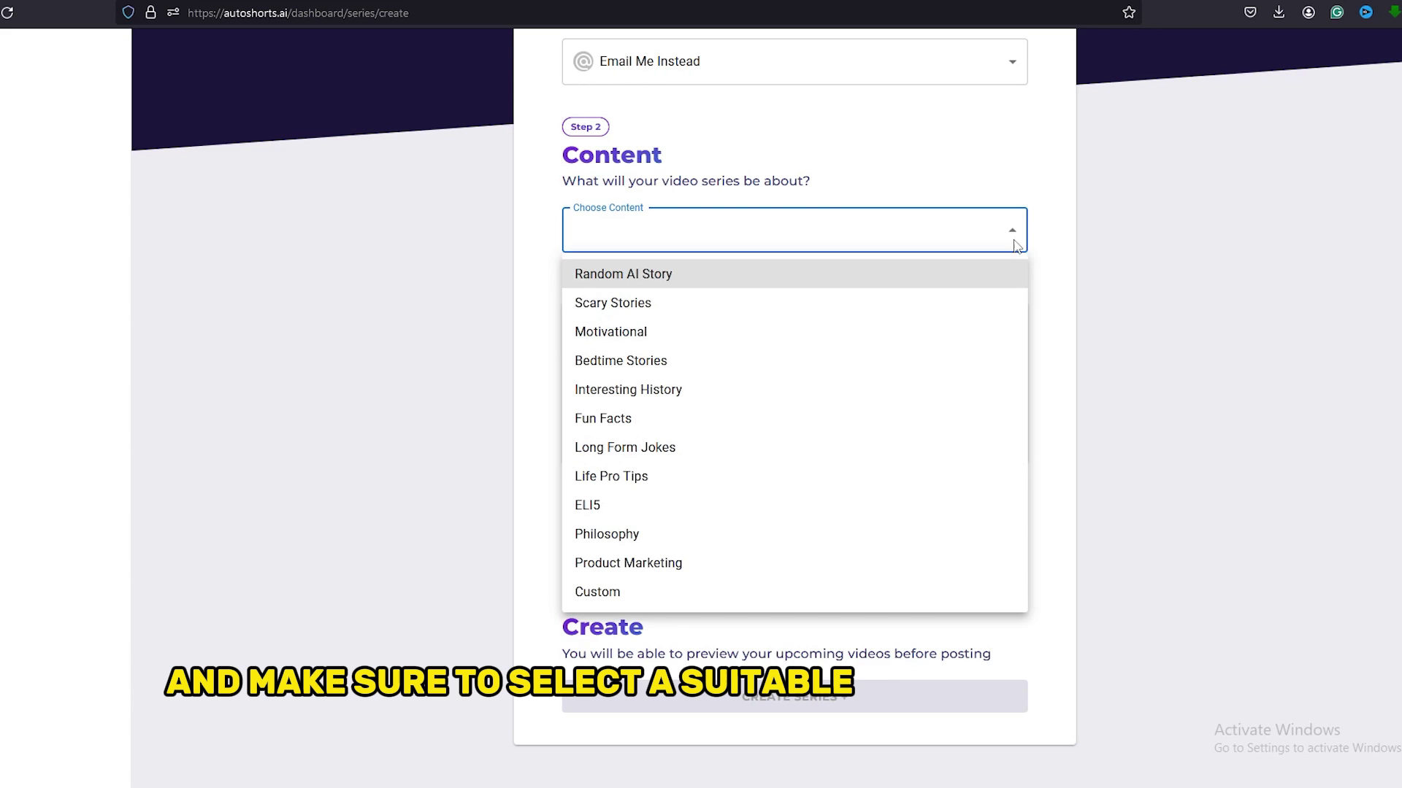
click(657, 331)
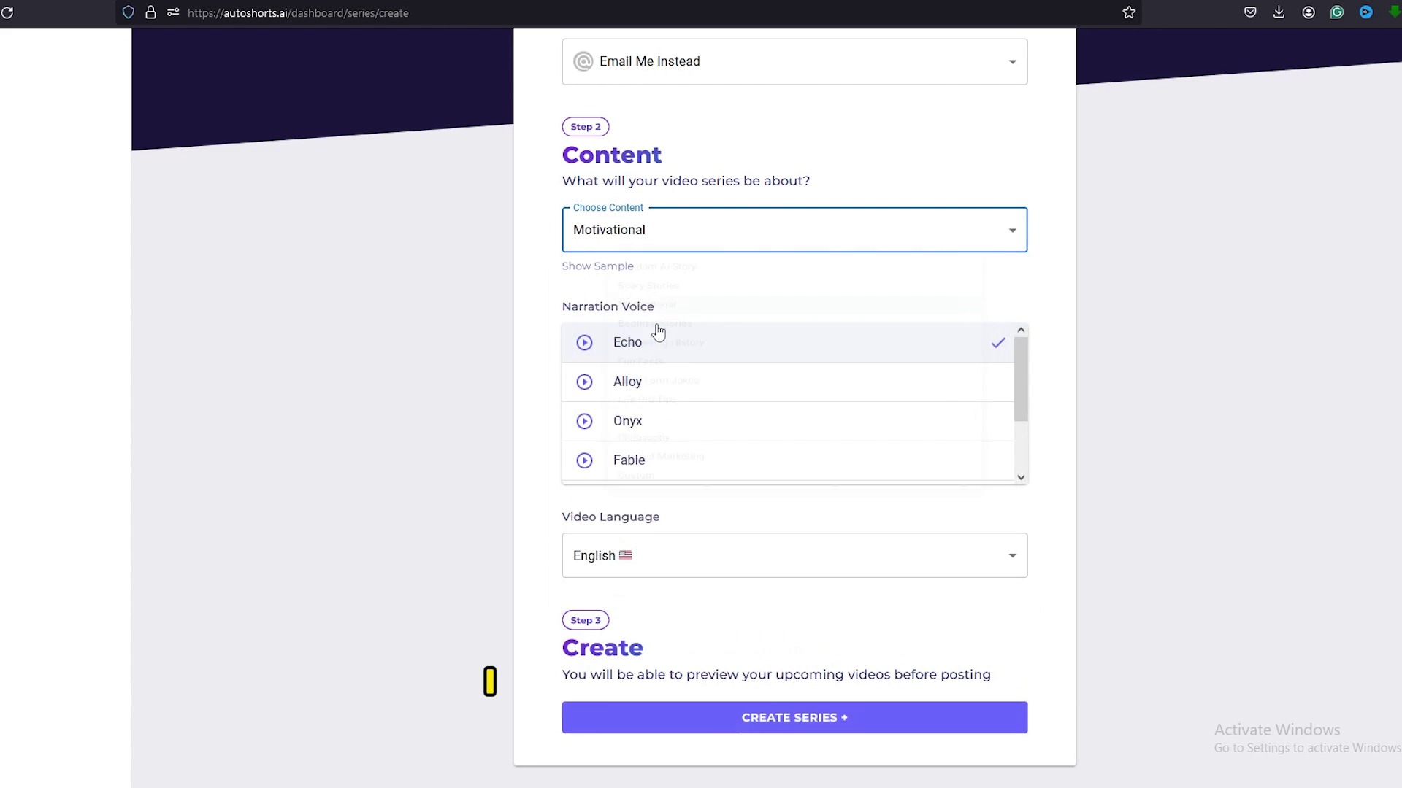
click(584, 345)
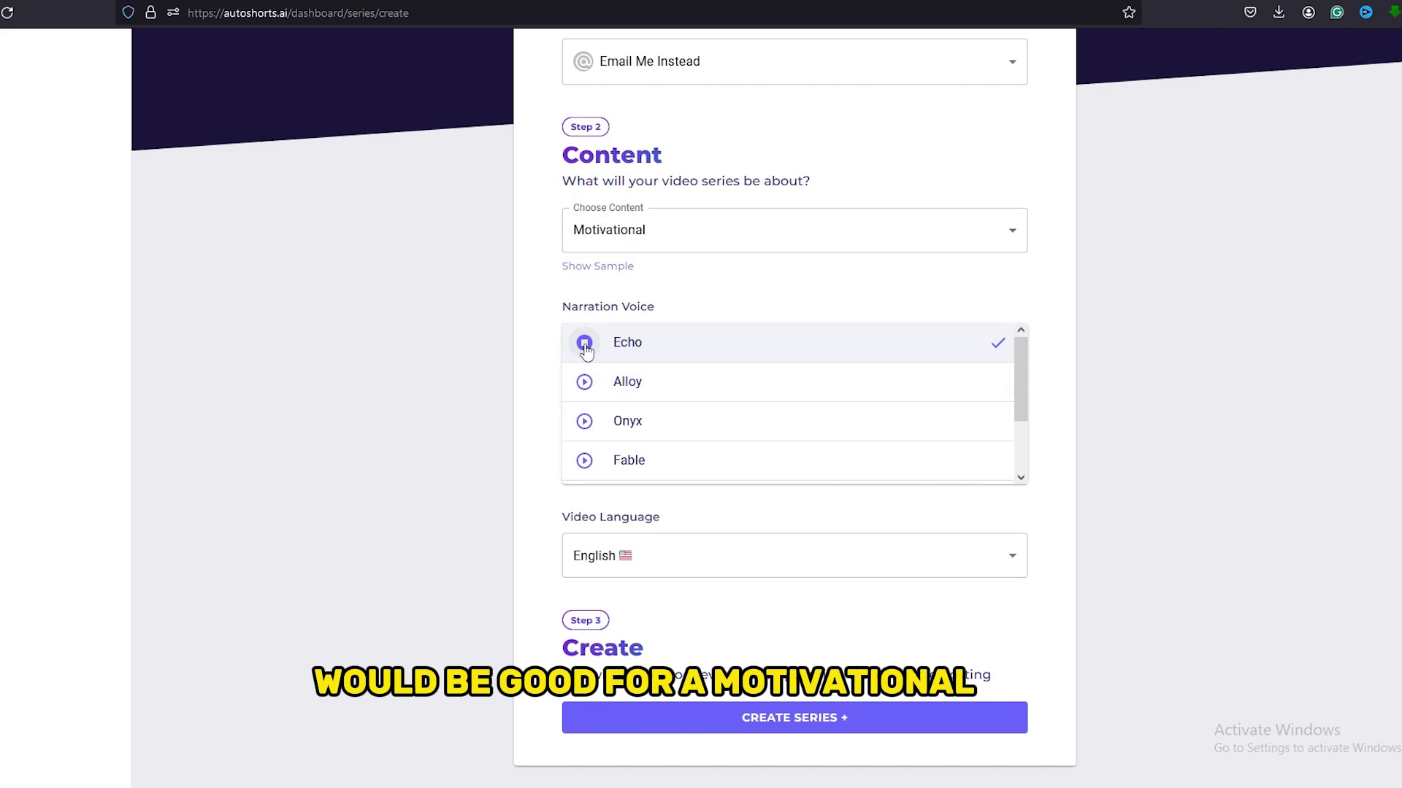
scroll(995, 479, down, 1)
Keep English as the language and create the Motivational series
click(995, 479)
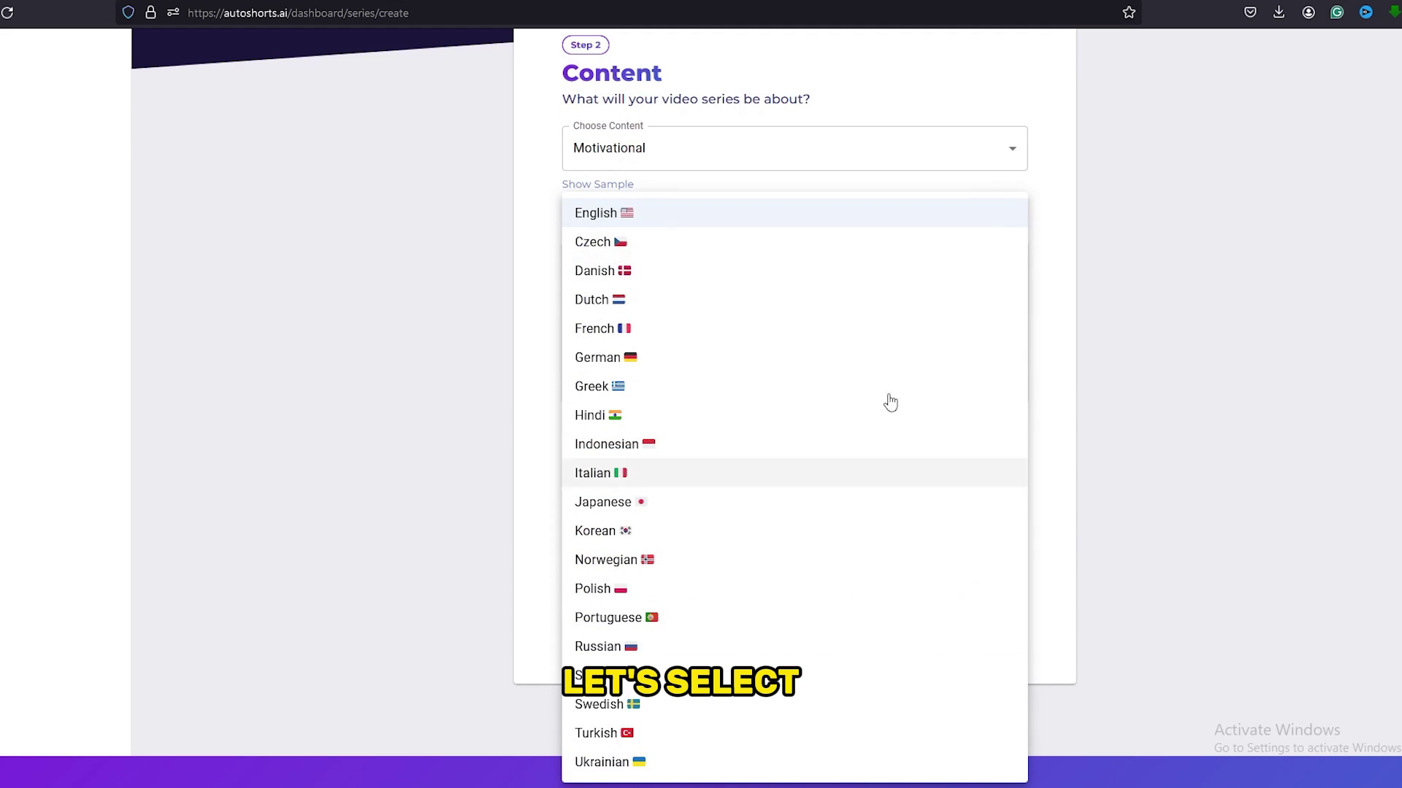
click(600, 219)
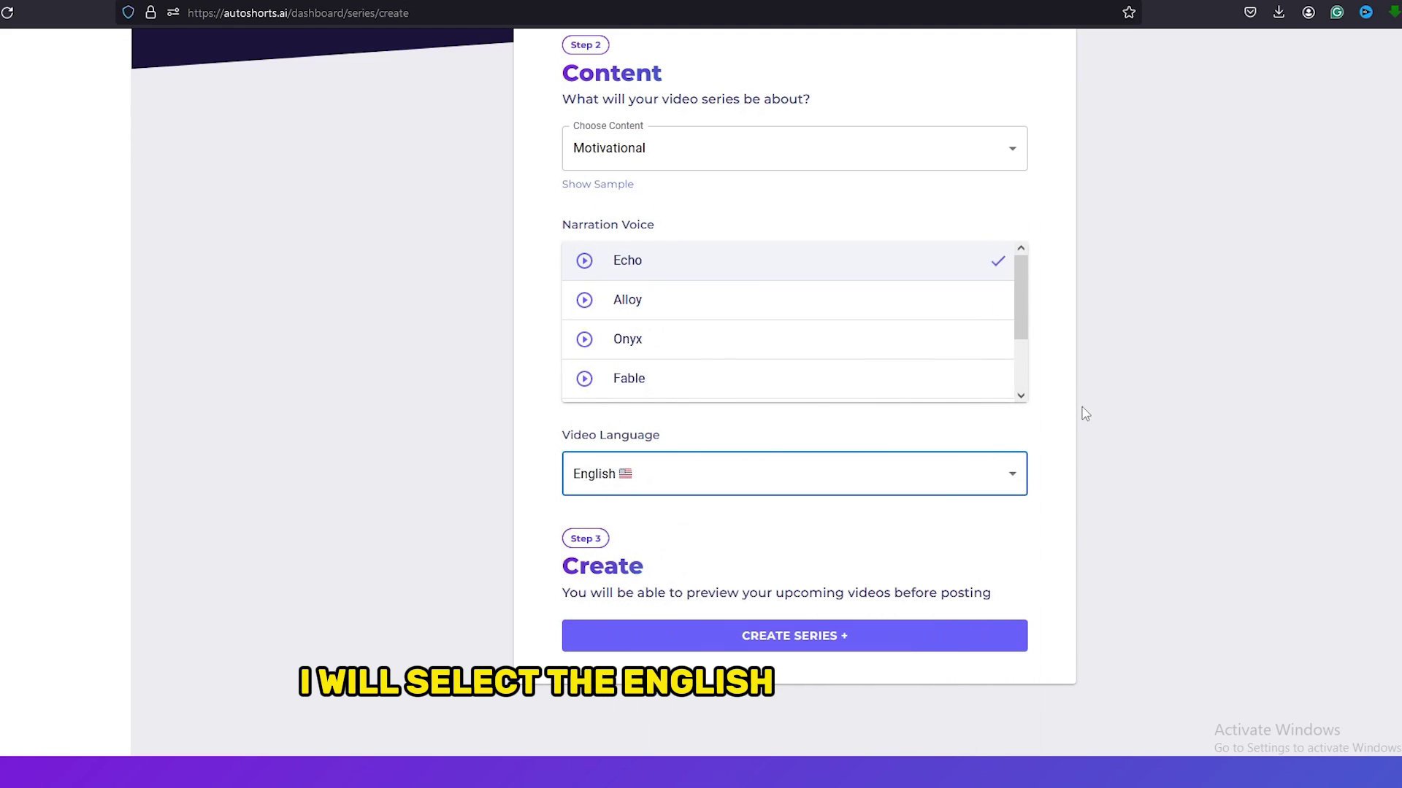
scroll(888, 570, up, 1)
click(845, 721)
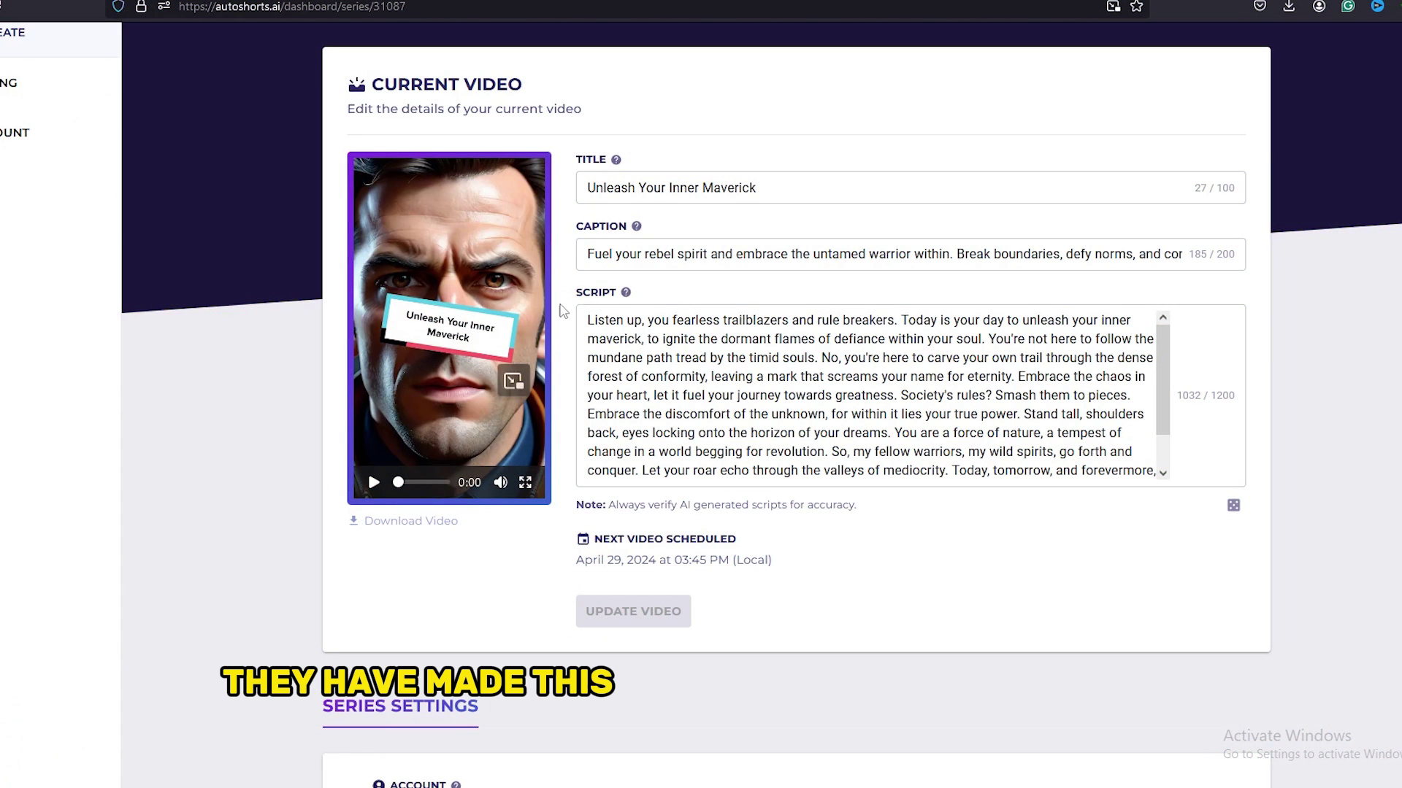
Focus the 'Unleash Your Inner Maverick' script and review the video preview
click(883, 322)
mouse_move(489, 332)
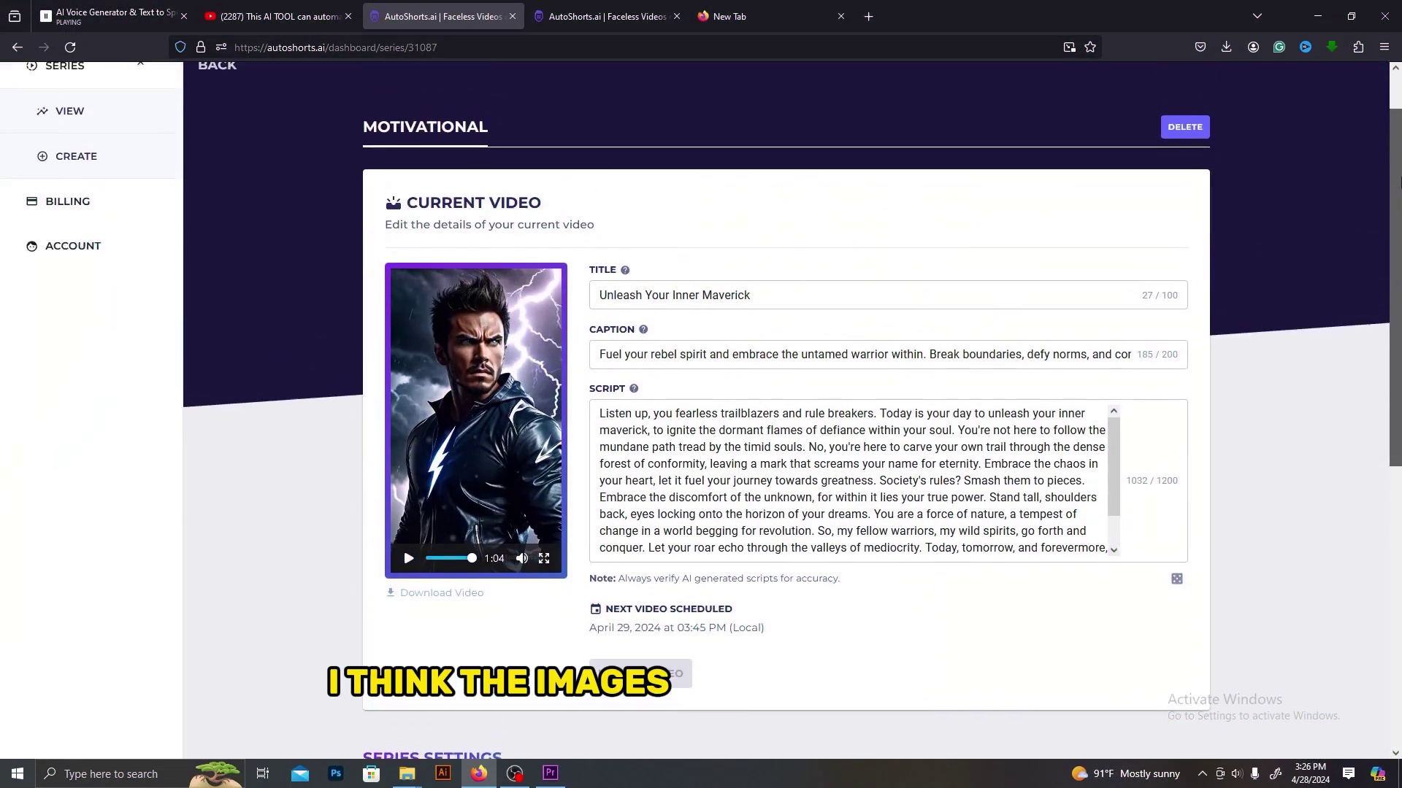
Replay the motivational video and highlight 'fearless trailblazers' and 'tempest' in the script
scroll(1398, 159, down, 3)
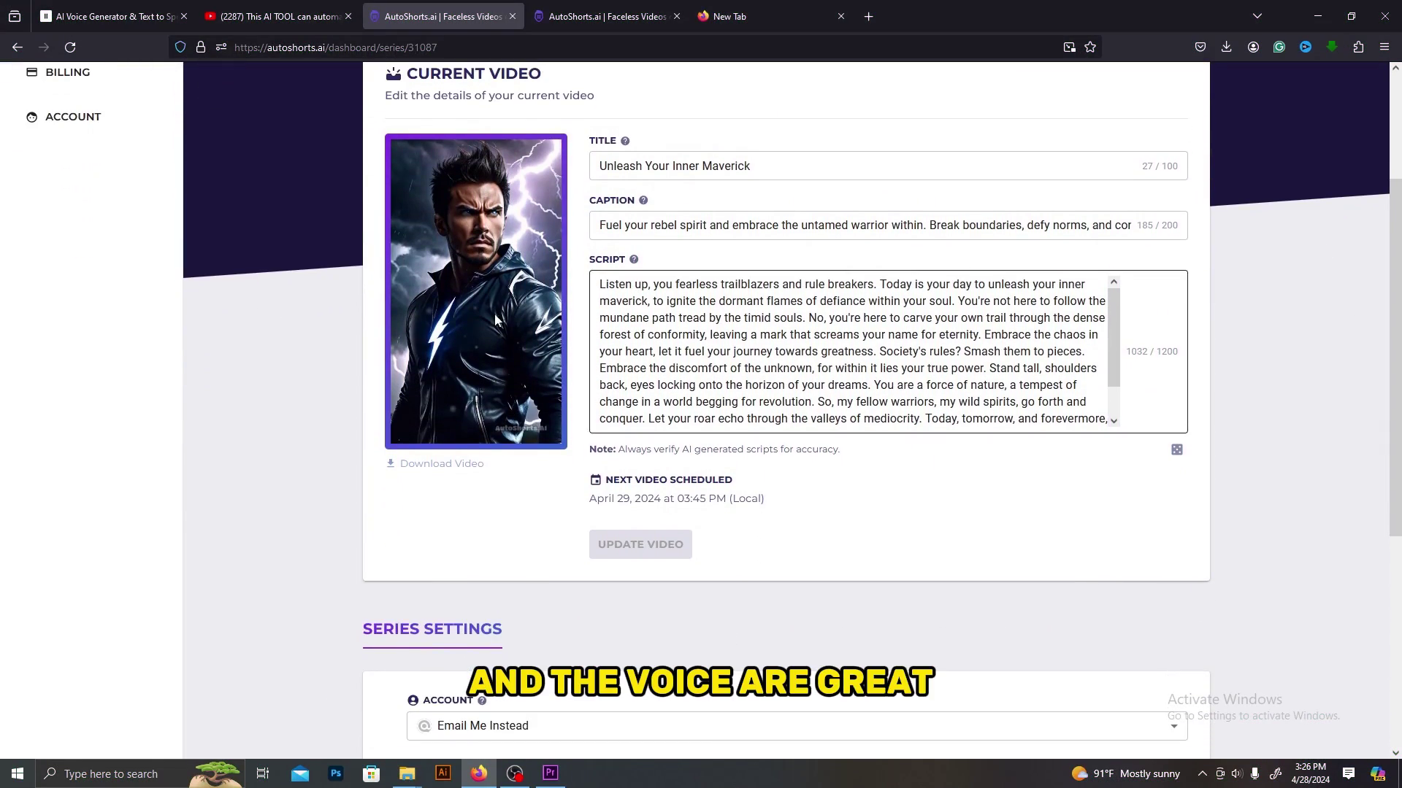
click(405, 438)
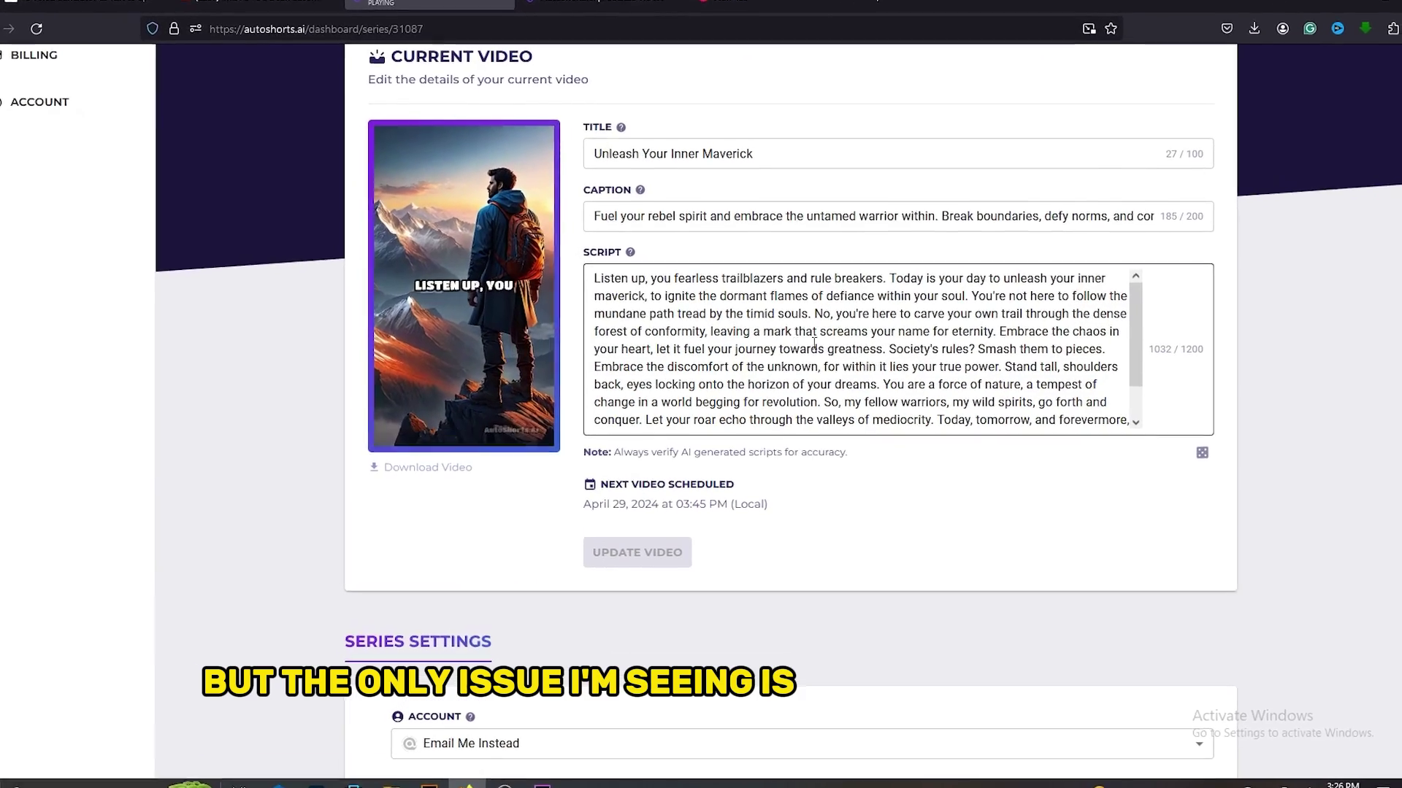
scroll(888, 363, down, 1)
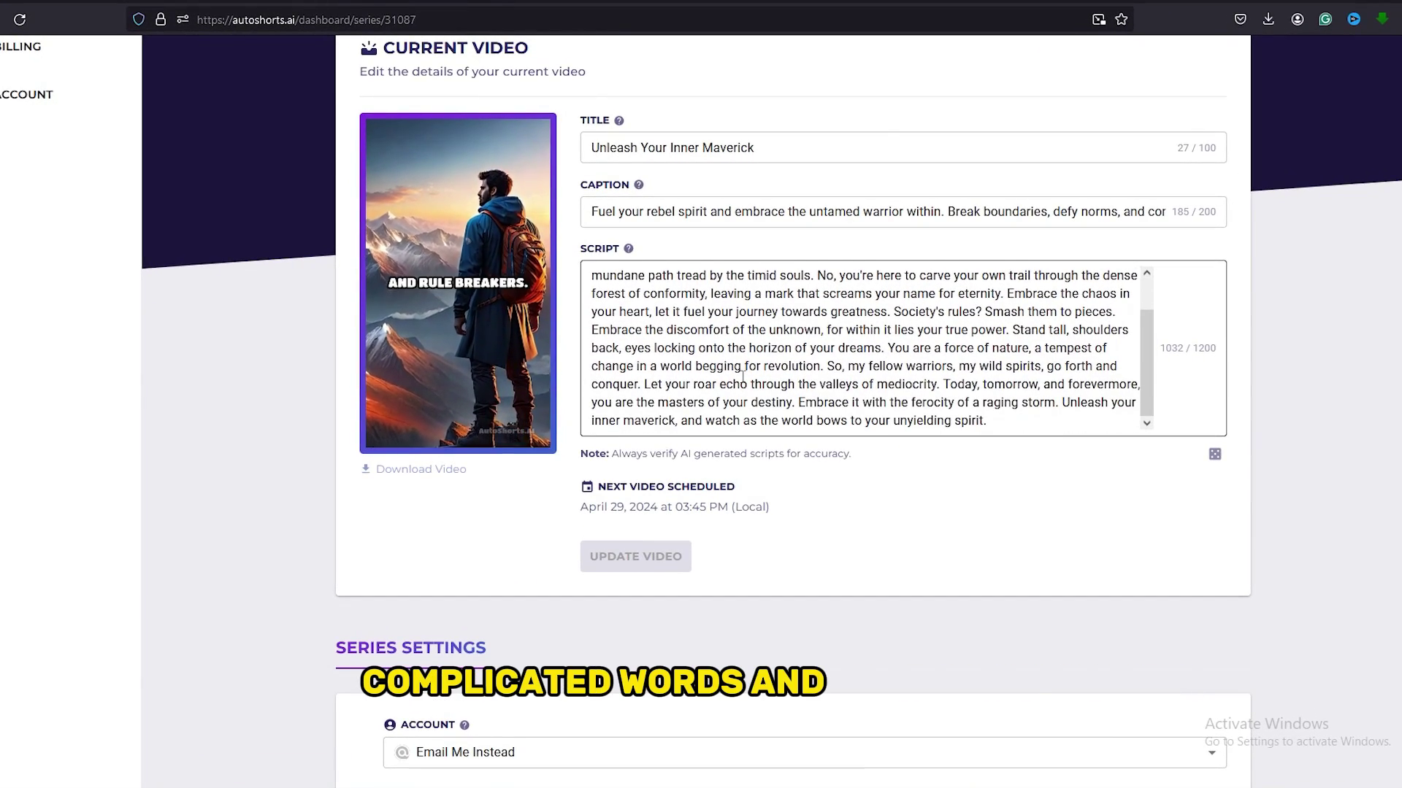
scroll(670, 356, up, 1)
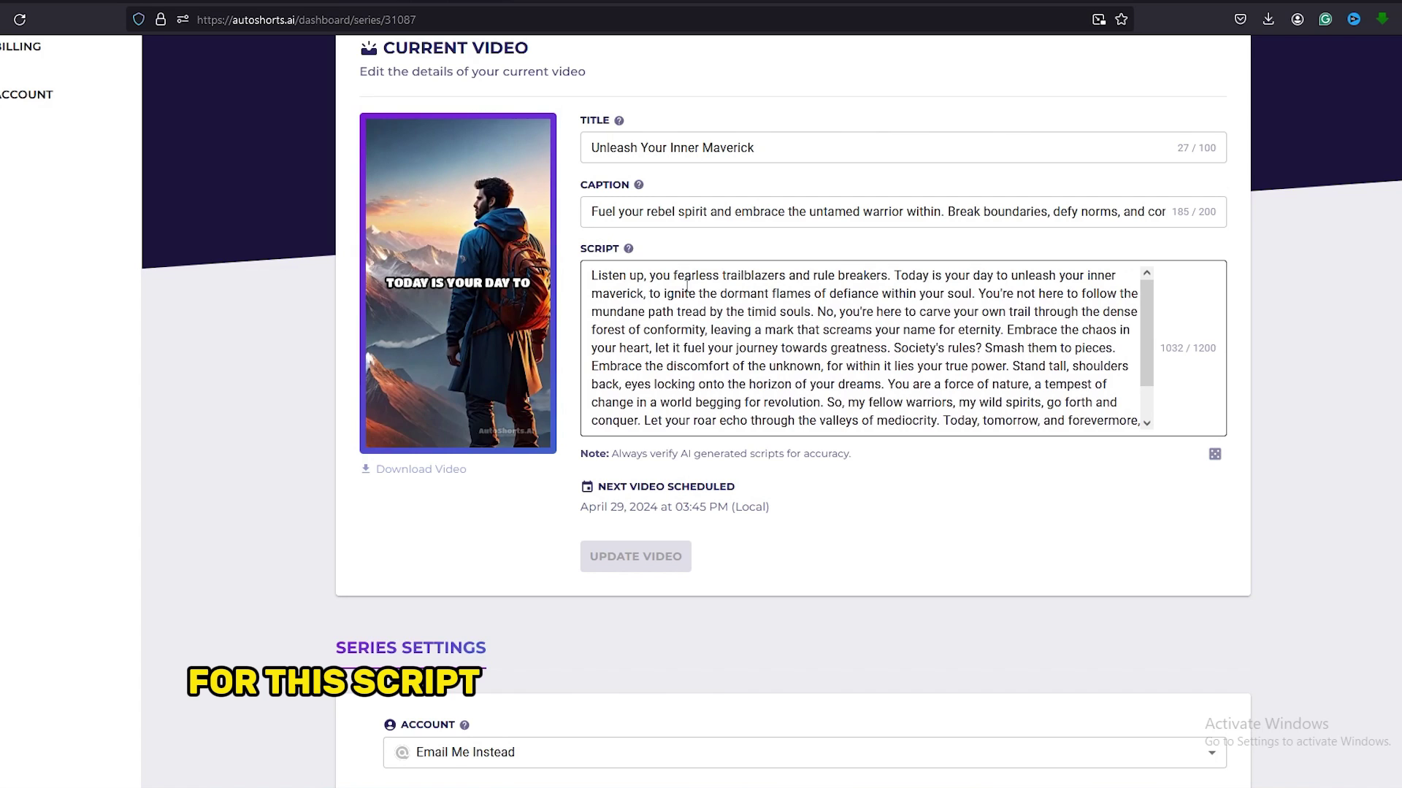
drag(678, 277, 775, 277)
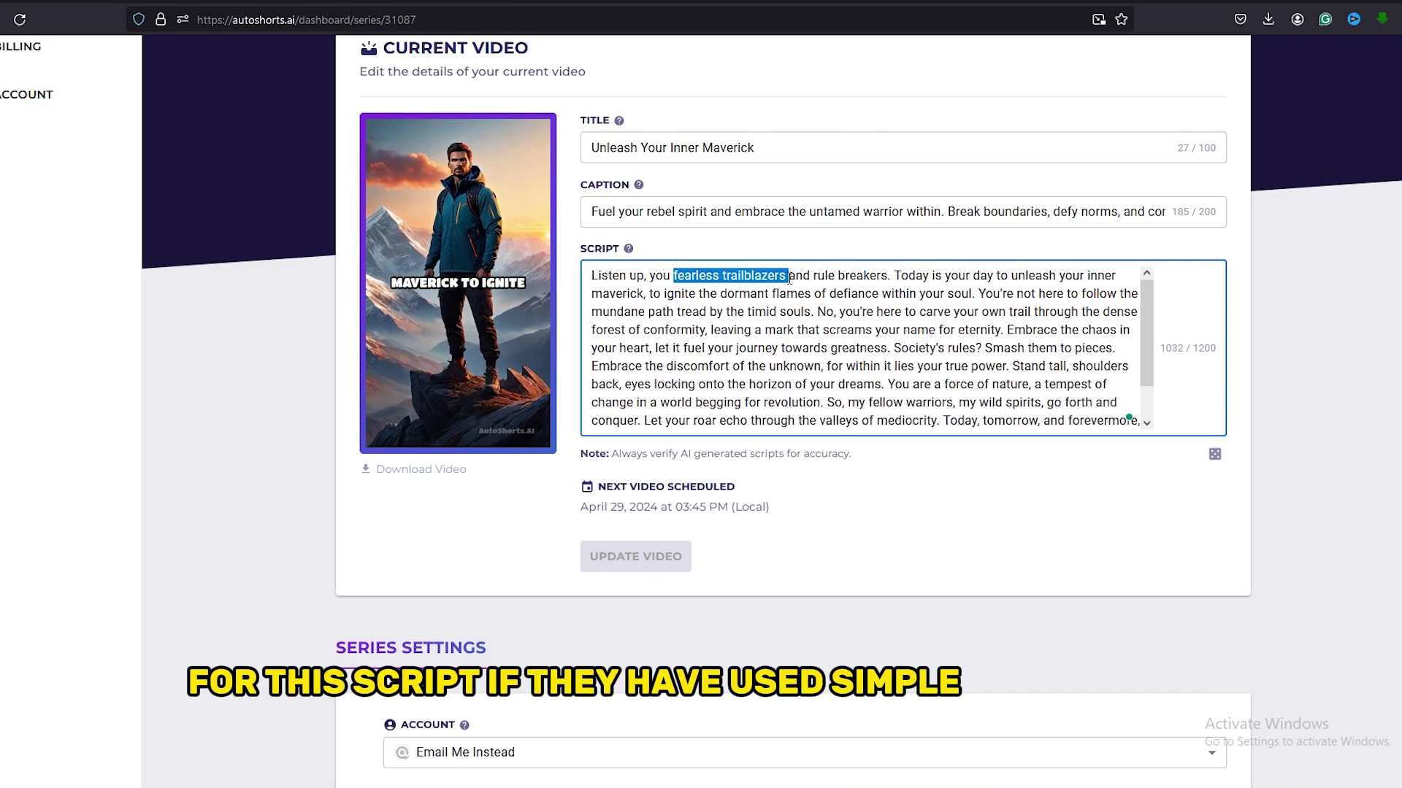
scroll(858, 354, down, 2)
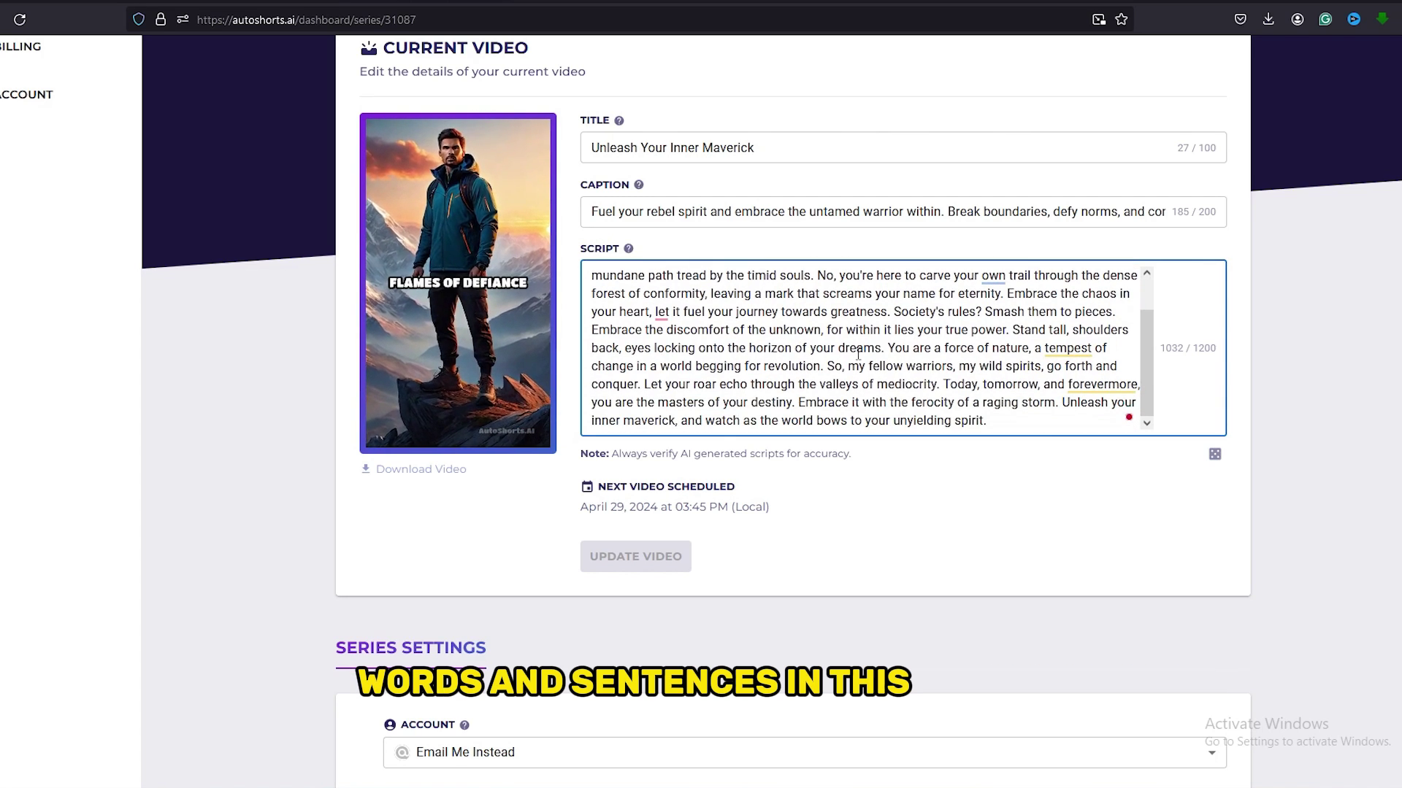
drag(1045, 349, 1086, 349)
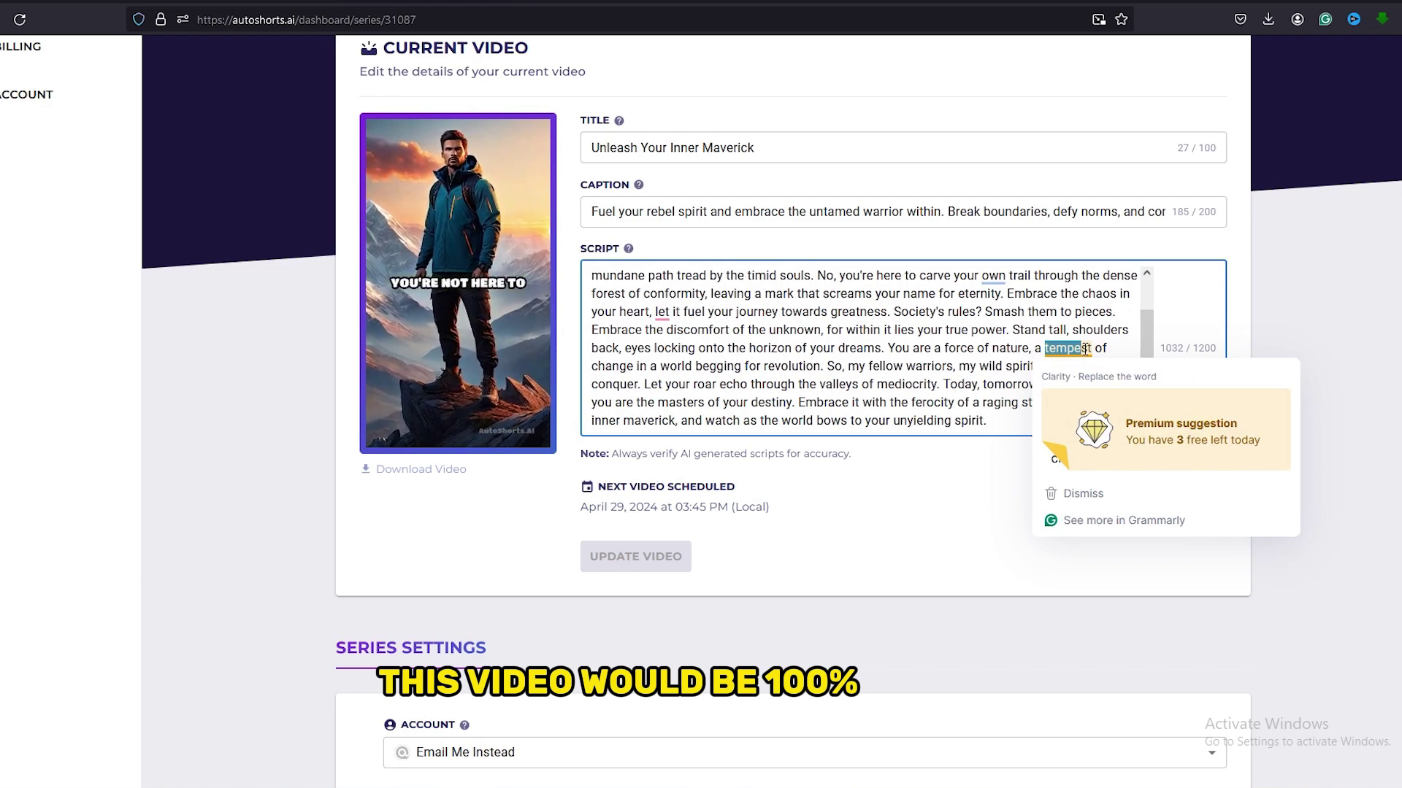
scroll(804, 391, down, 1)
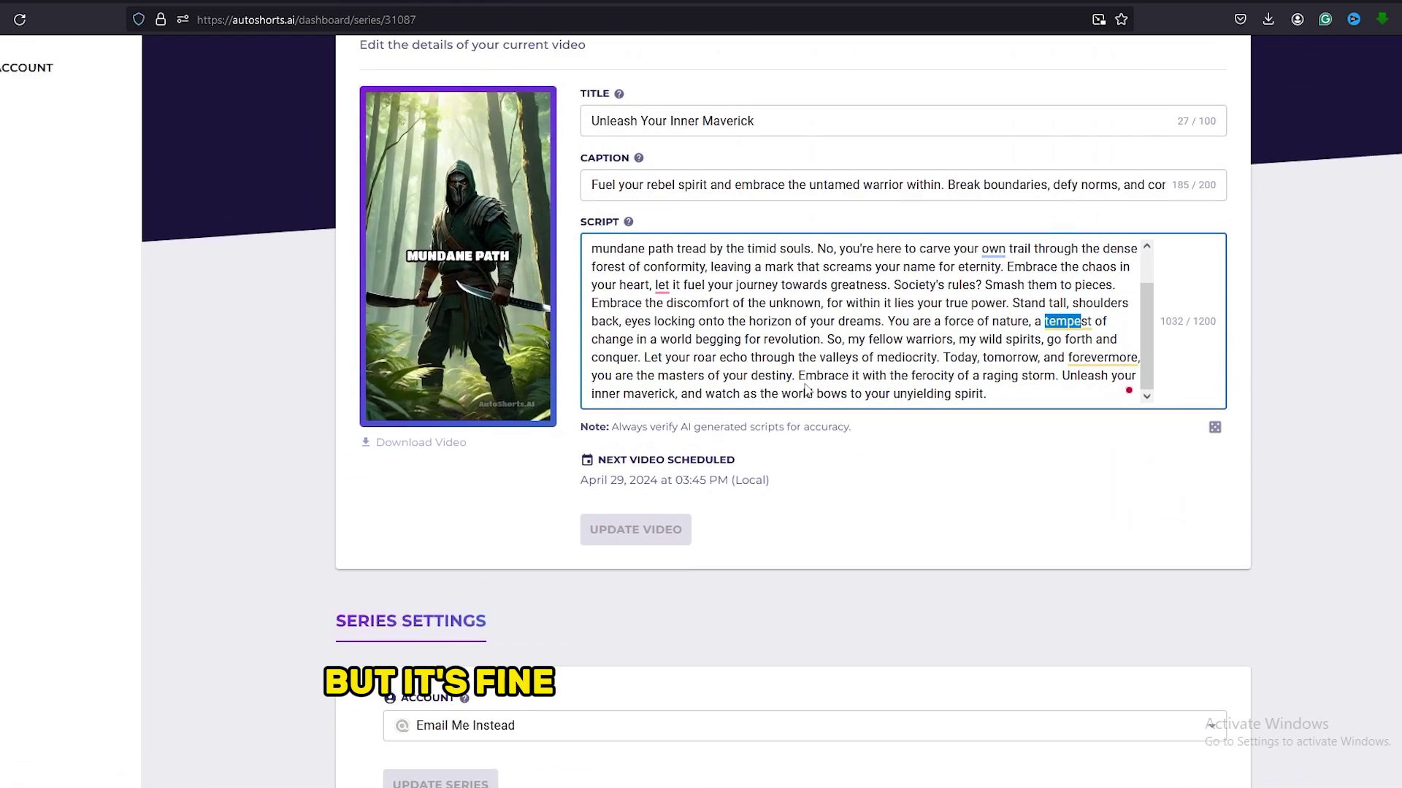
scroll(806, 389, up, 1)
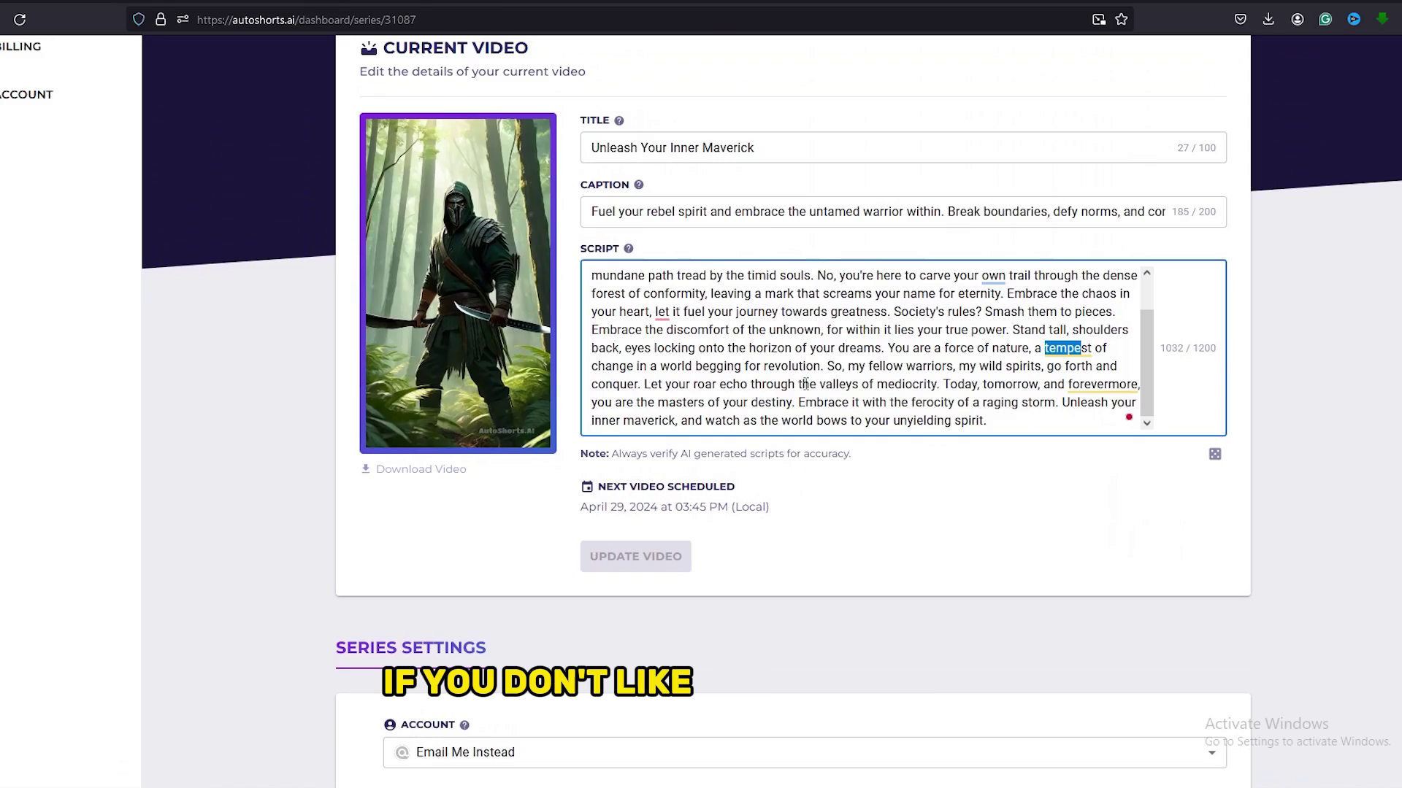